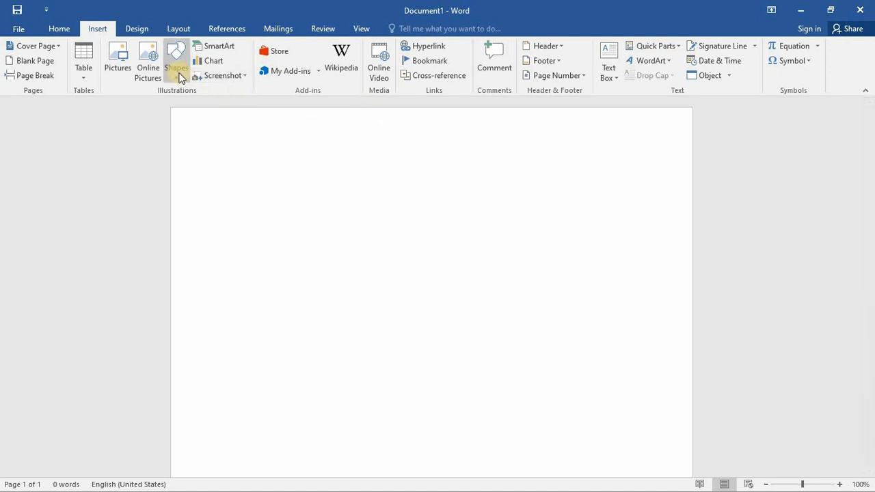
- Draw a text box about 4.21 inches tall and 2.46 inches wide near the page's upper left, and delete it
{"action": "left_click", "coordinate": [177, 72]}
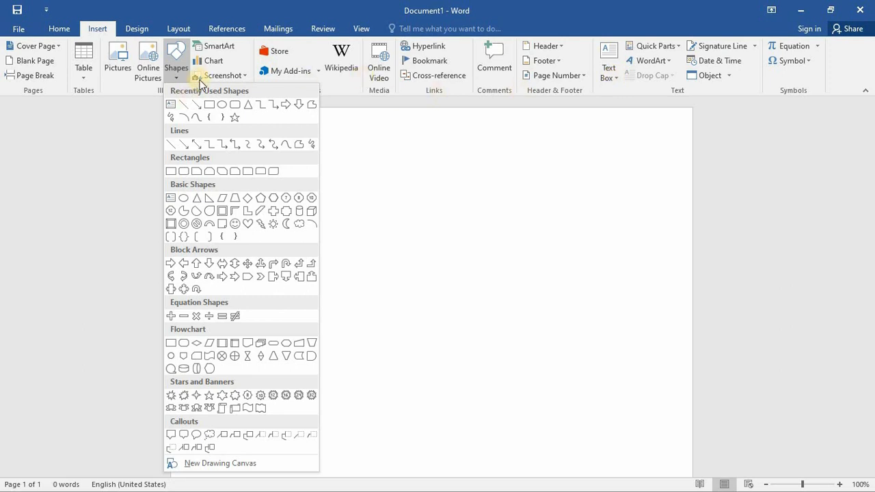
{"action": "left_click", "coordinate": [172, 106]}
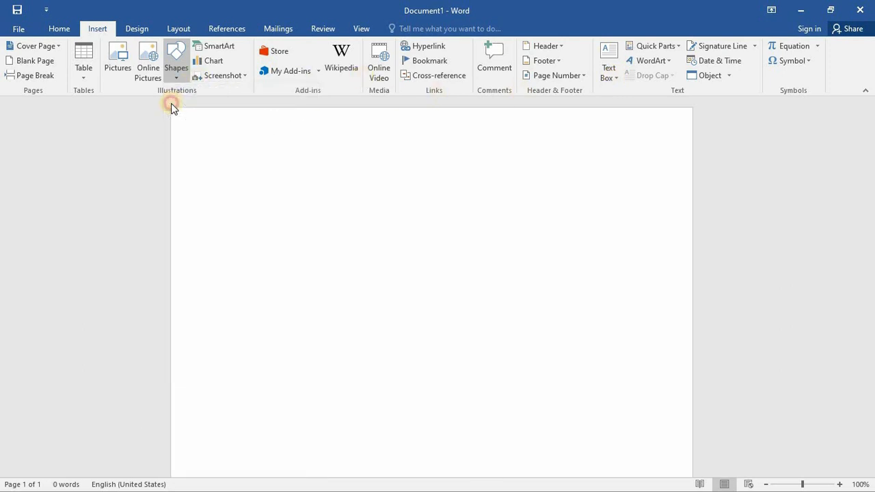
{"action": "left_click_drag", "start_coordinate": [268, 183], "coordinate": [376, 406]}
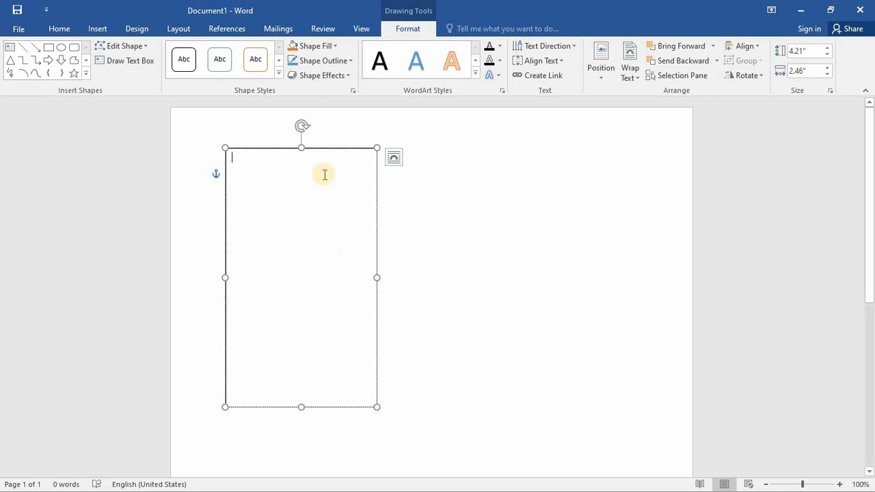
{"action": "left_click", "coordinate": [329, 148]}
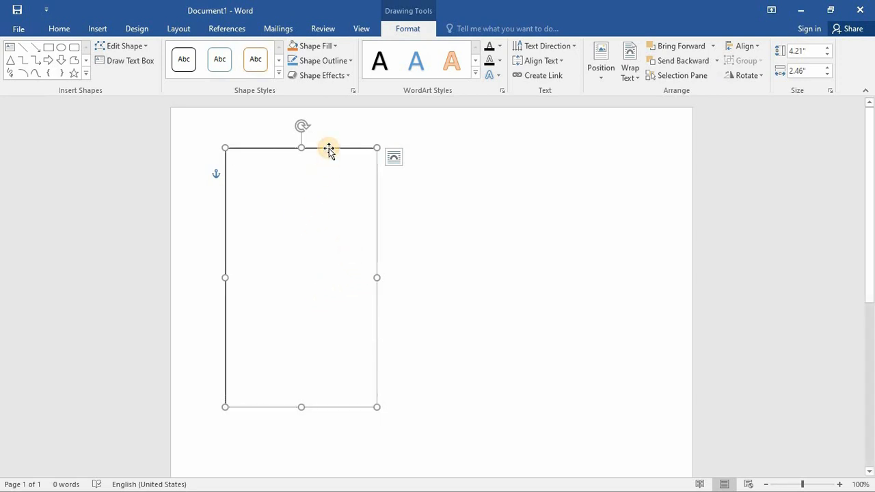
{"action": "key", "text": "Delete"}
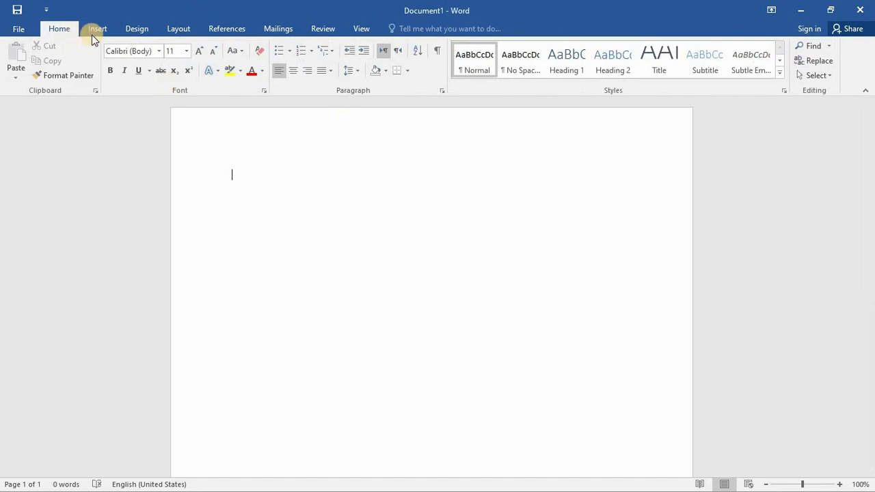
- Insert the built-in Banded Sidebar text box into the blank document
{"action": "left_click", "coordinate": [100, 28]}
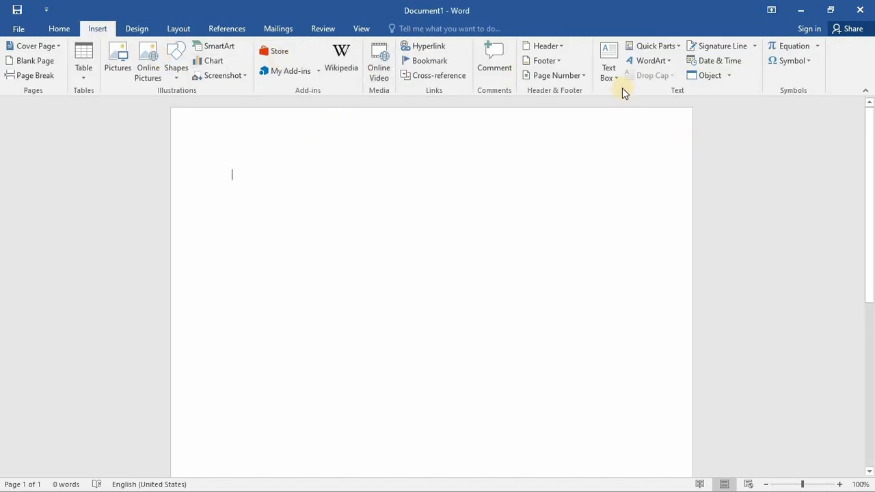
{"action": "left_click", "coordinate": [611, 72]}
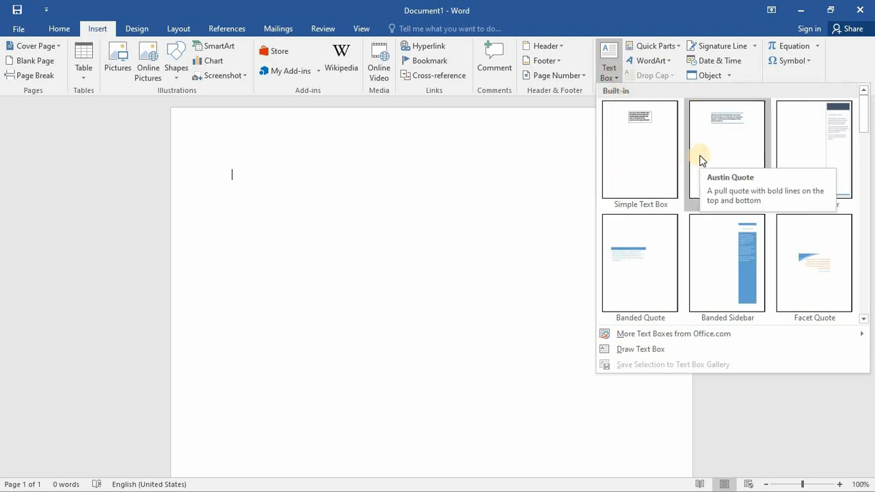
{"action": "left_click", "coordinate": [724, 249]}
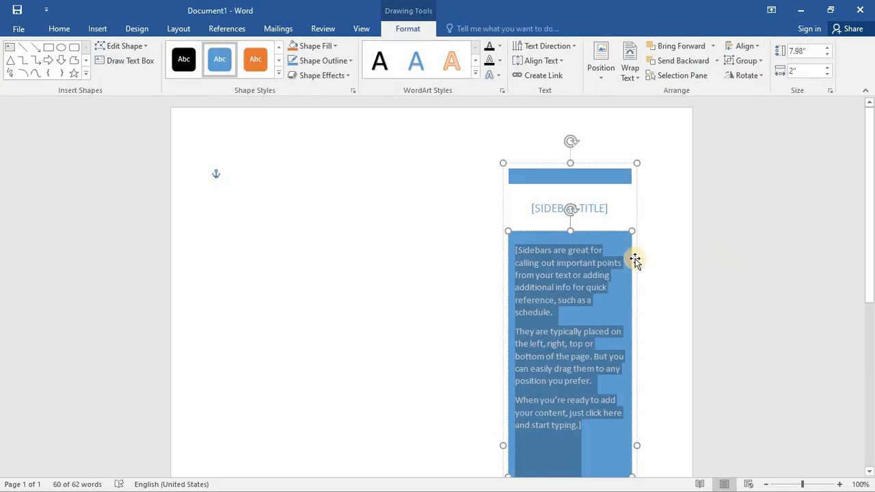
- Replace the sidebar's title placeholder with "TEXT BOX"
{"action": "left_click_drag", "start_coordinate": [871, 224], "coordinate": [872, 253]}
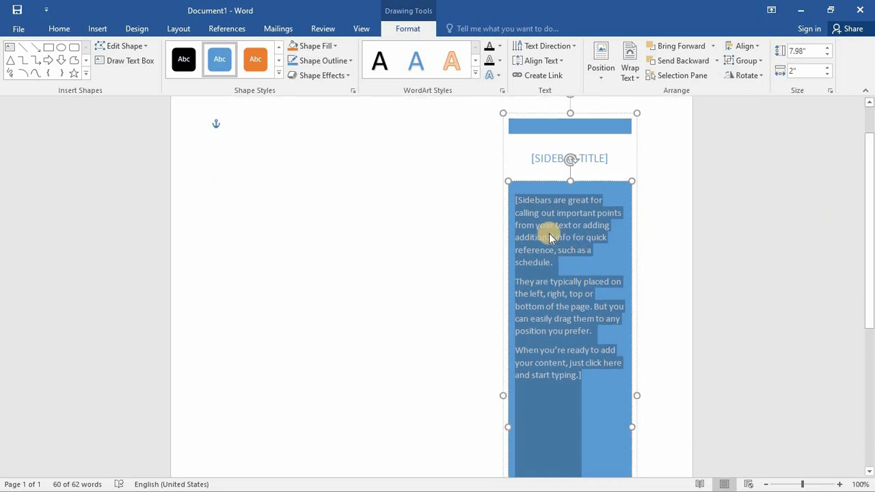
{"action": "left_click", "coordinate": [594, 160]}
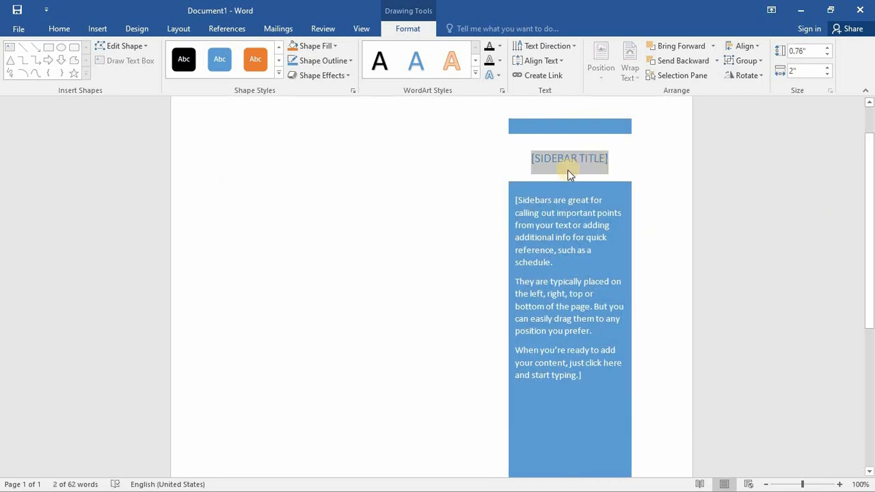
{"action": "left_click", "coordinate": [568, 170]}
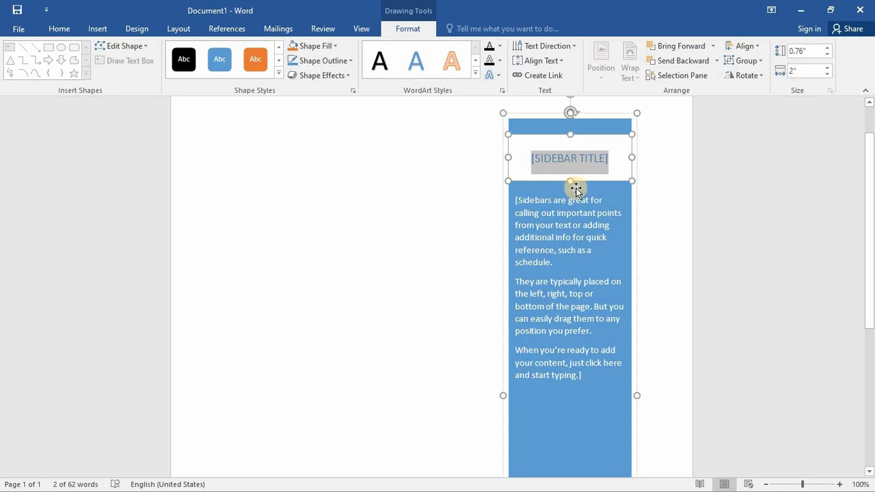
{"action": "type", "text": "T"}
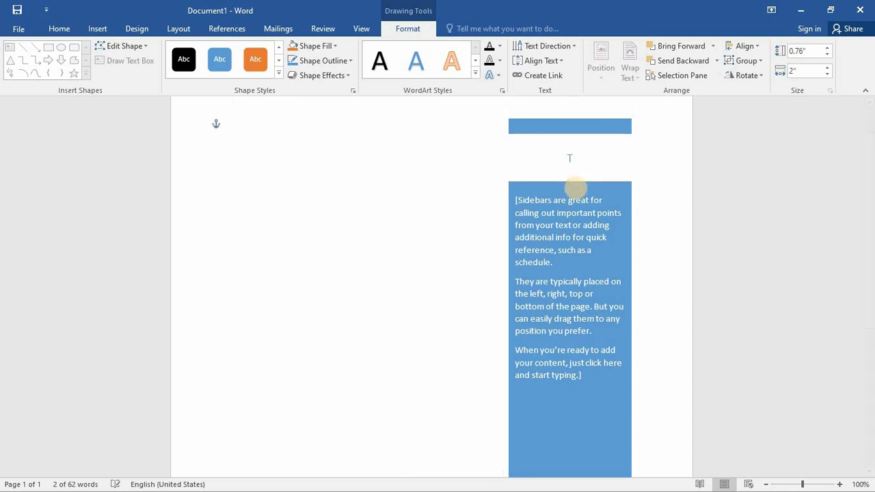
{"action": "type", "text": "EXT BOX"}
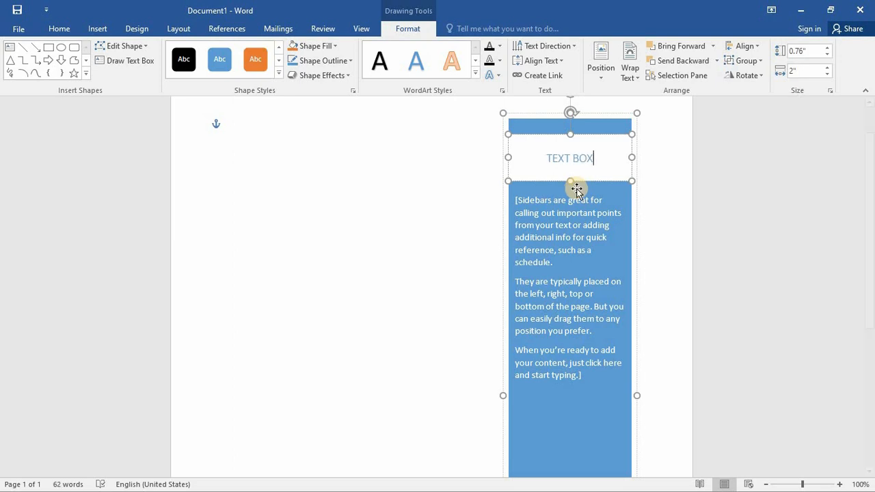
{"action": "left_click", "coordinate": [546, 232]}
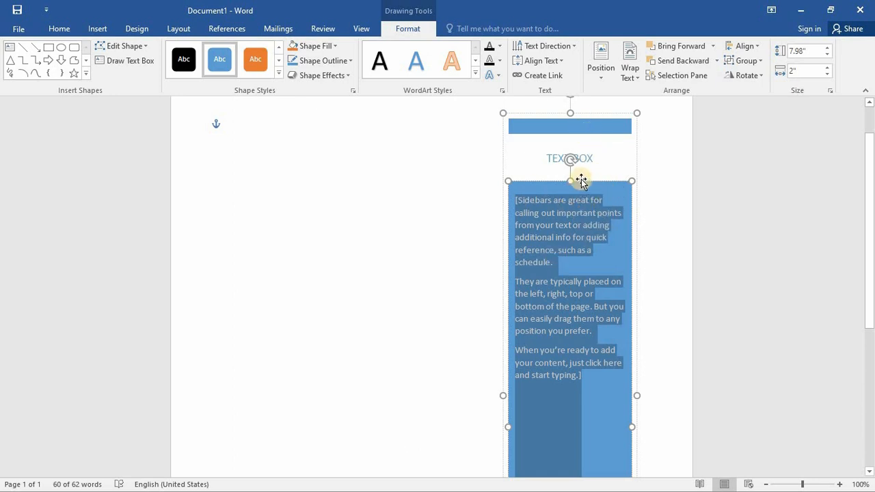
{"action": "left_click", "coordinate": [594, 129]}
{"action": "left_click", "coordinate": [588, 157]}
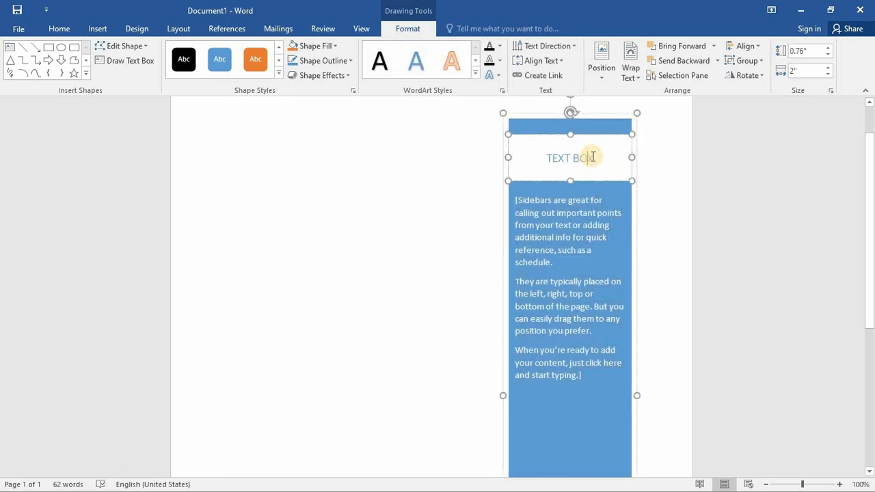
{"action": "left_click", "coordinate": [625, 200]}
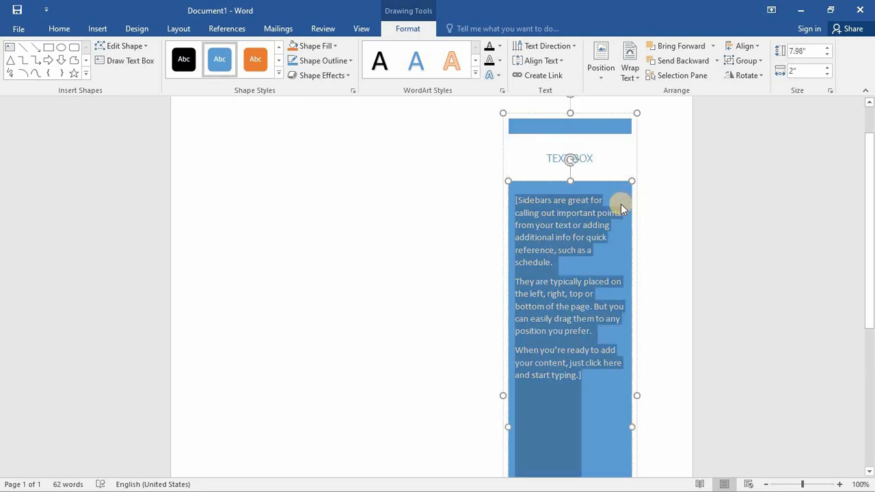
{"action": "left_click", "coordinate": [637, 155]}
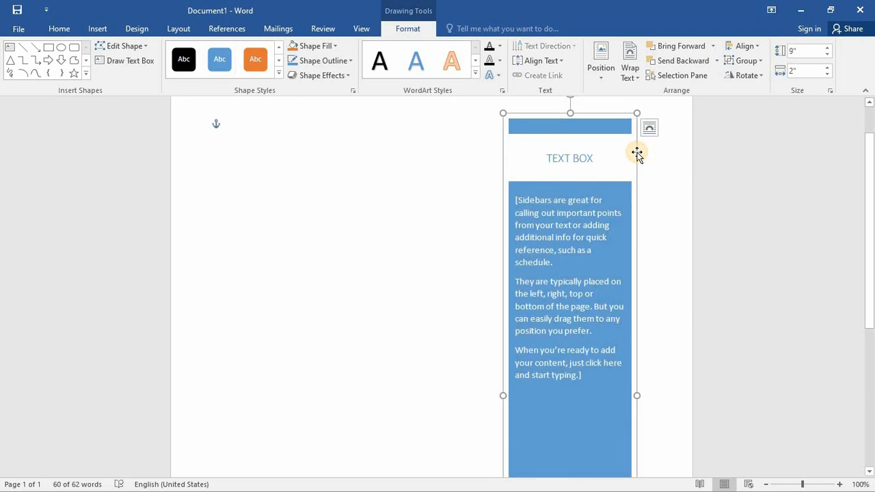
- Fill the thin bar above the sidebar's title with the standard light green color
{"action": "left_click", "coordinate": [573, 127]}
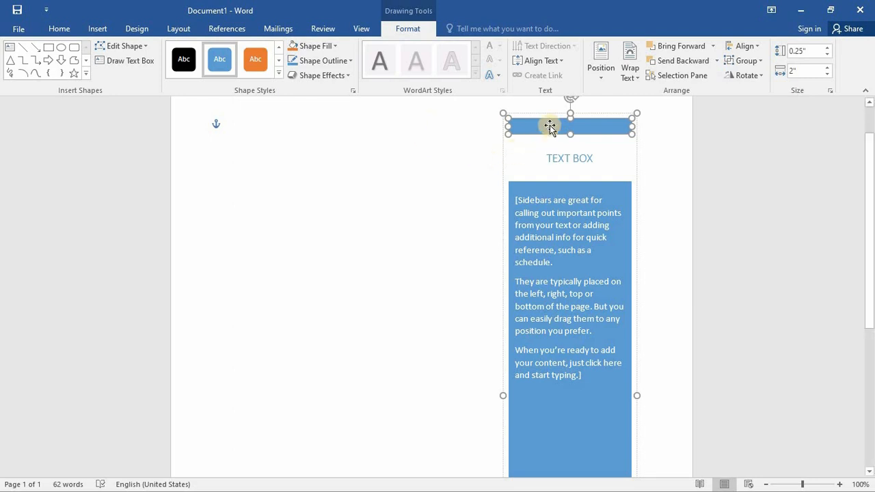
{"action": "left_click", "coordinate": [335, 47]}
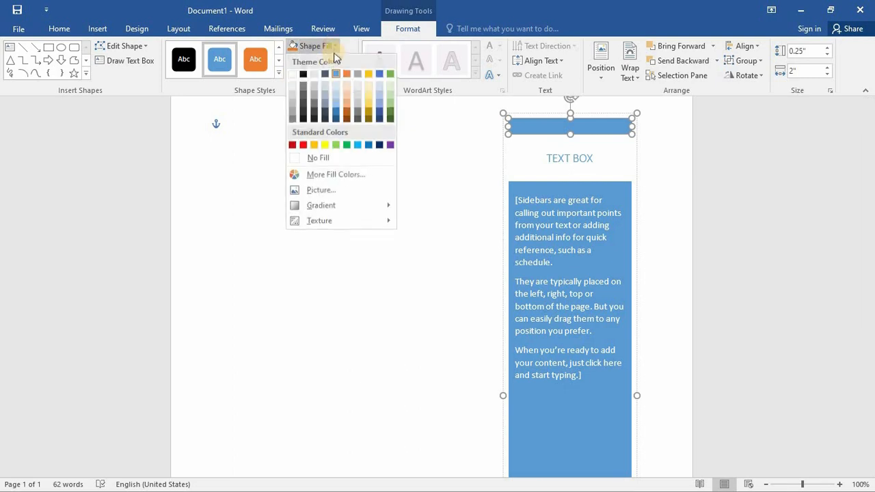
{"action": "left_click", "coordinate": [336, 146]}
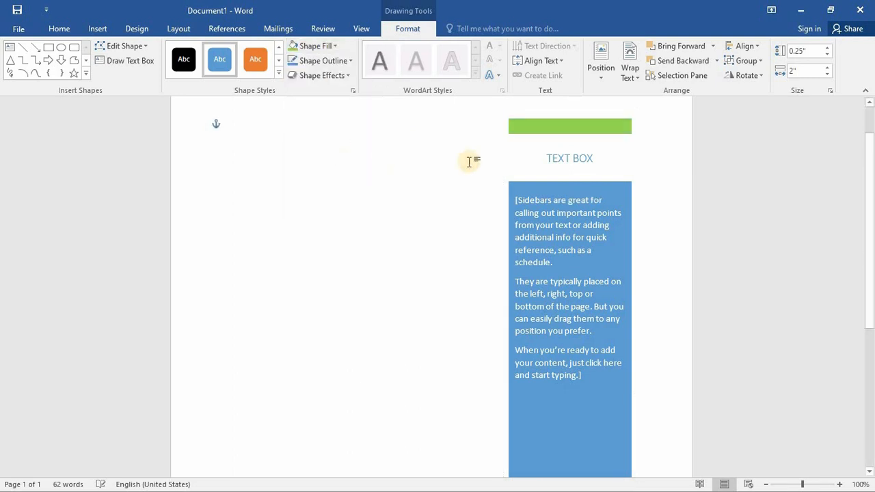
- Fill the sidebar's body text box with the standard light blue color
{"action": "left_click", "coordinate": [624, 192]}
{"action": "left_click", "coordinate": [339, 45]}
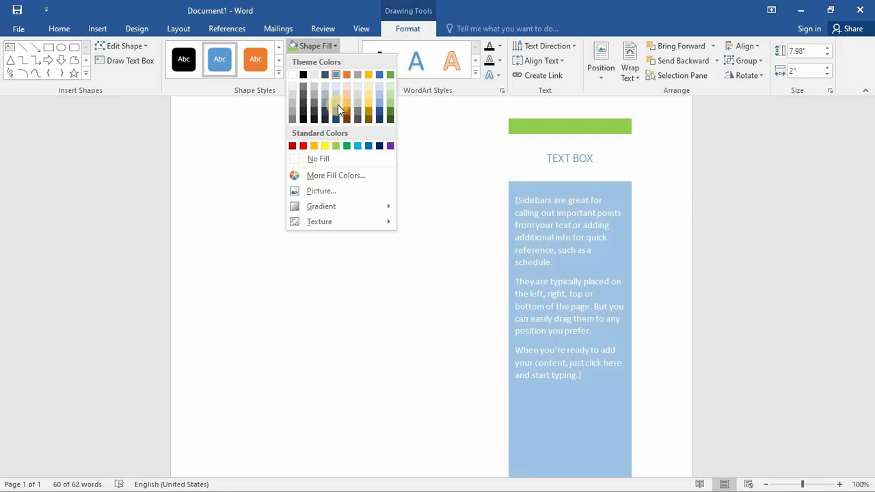
{"action": "left_click", "coordinate": [357, 146]}
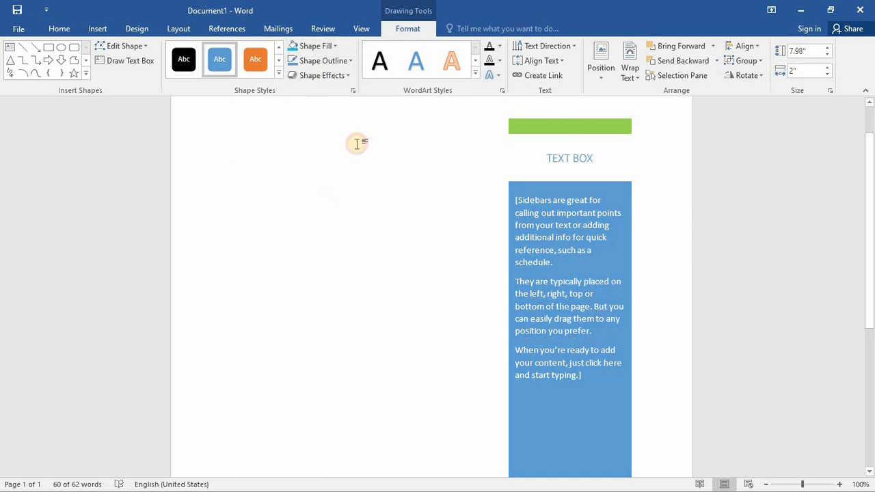
- Fill the "TEXT BOX" title box with a pale shade of the blue theme color
{"action": "left_click", "coordinate": [613, 158]}
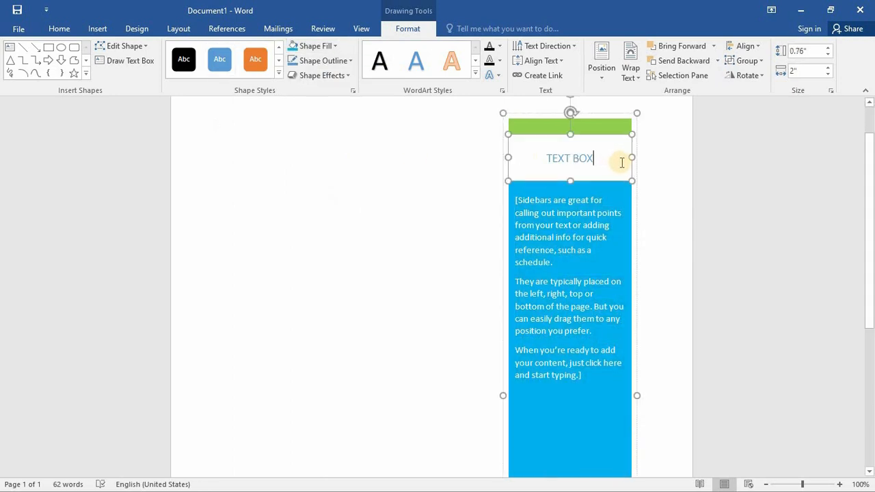
{"action": "left_click", "coordinate": [595, 177]}
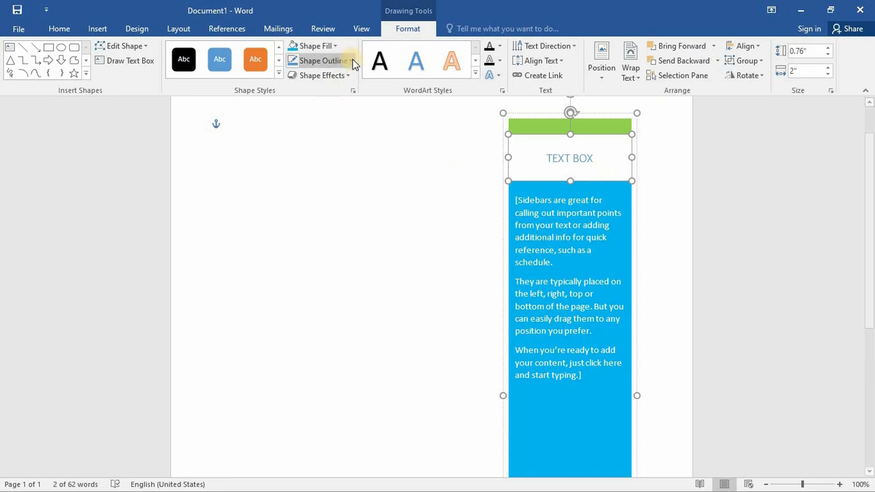
{"action": "left_click", "coordinate": [332, 46]}
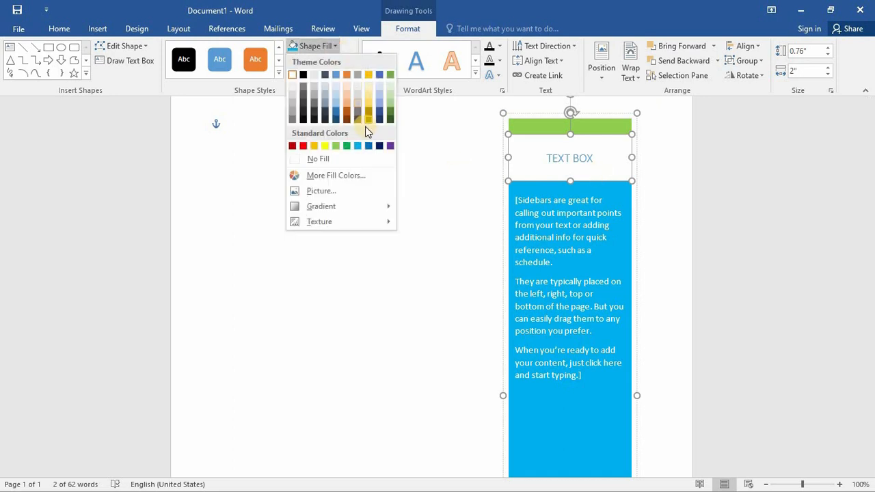
{"action": "left_click", "coordinate": [338, 91]}
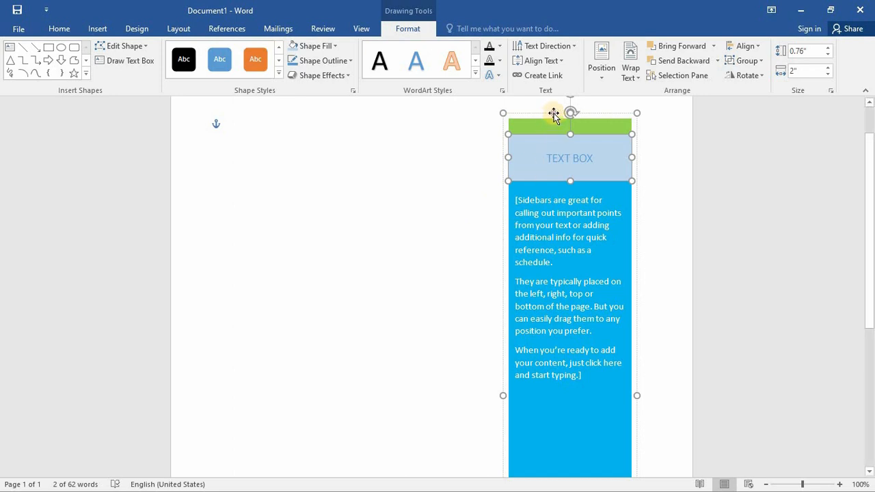
- Move the whole sidebar to the left side of the page, slightly inward from the page's left edge
{"action": "left_click_drag", "start_coordinate": [554, 114], "coordinate": [228, 117]}
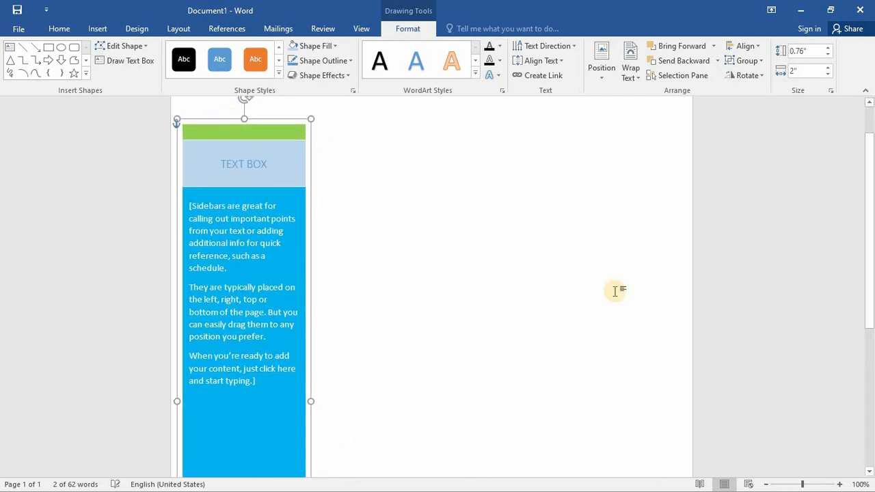
{"action": "left_click", "coordinate": [766, 484]}
{"action": "left_click", "coordinate": [766, 484]}
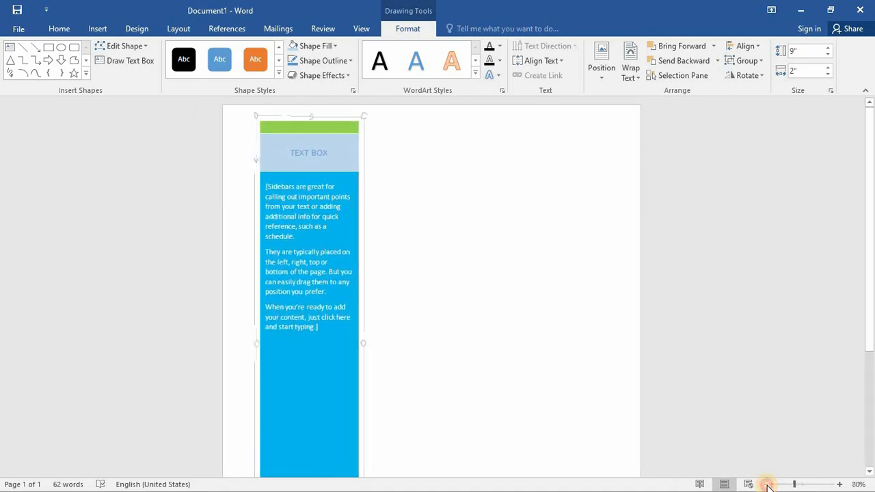
{"action": "left_click", "coordinate": [766, 484]}
{"action": "left_click", "coordinate": [767, 484]}
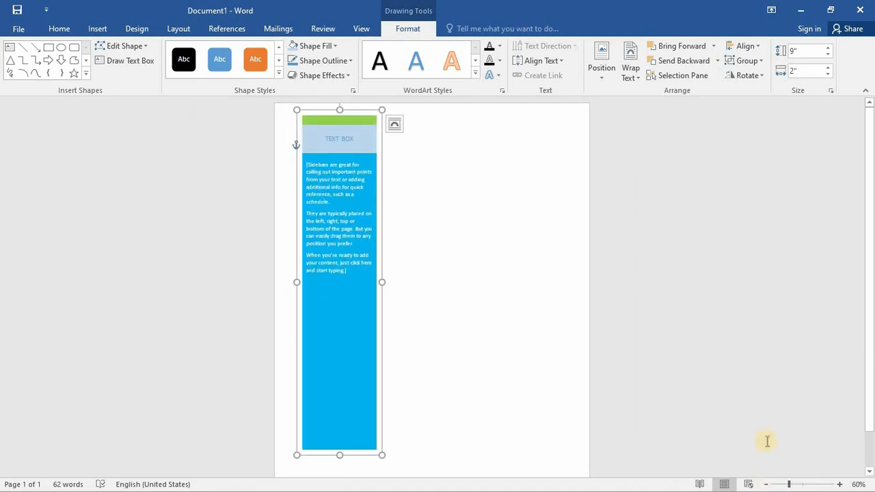
{"action": "left_click_drag", "start_coordinate": [357, 110], "coordinate": [401, 125]}
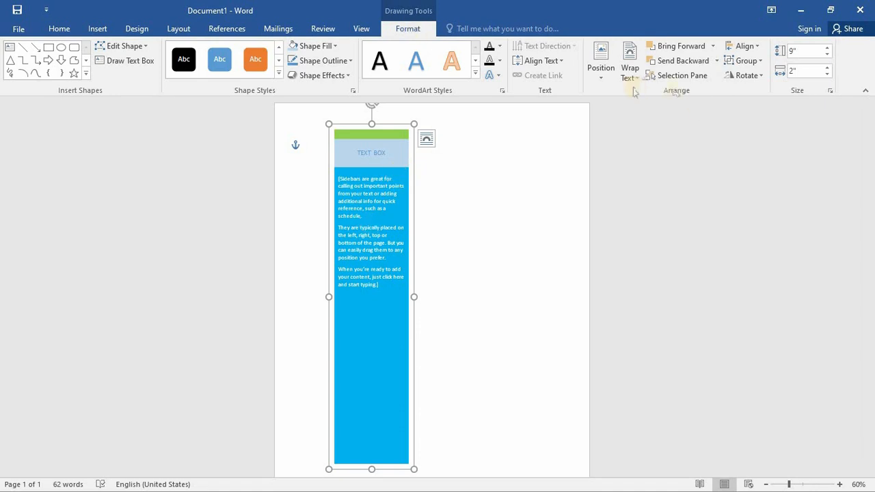
- Ungroup the sidebar into its separate shapes
{"action": "left_click", "coordinate": [756, 63]}
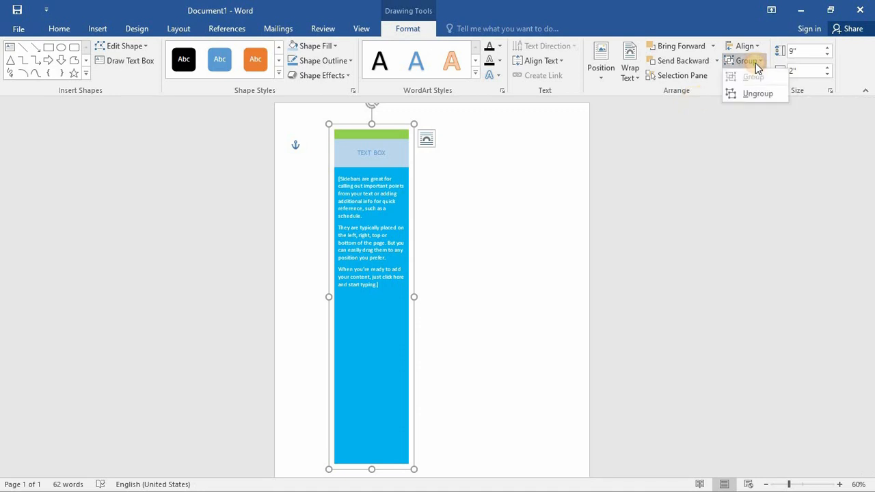
{"action": "left_click", "coordinate": [752, 94]}
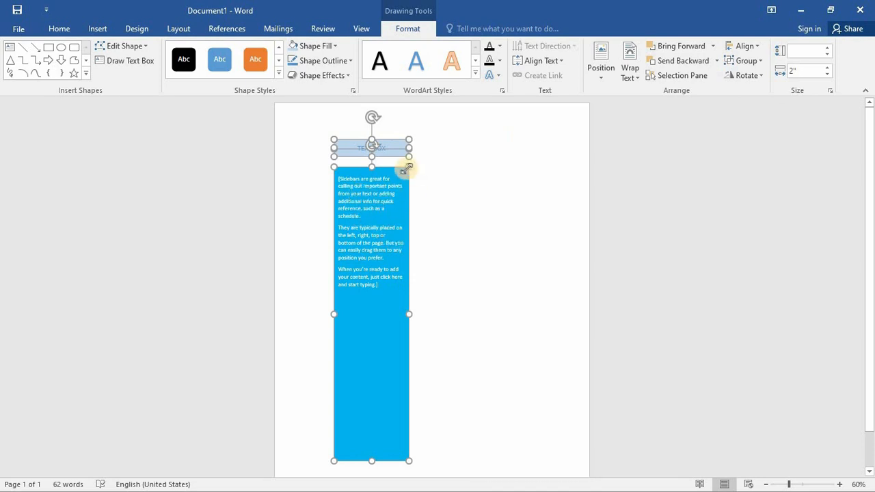
- Shift the ungrouped shapes slightly left, and move the blue body box and the title box individually right, away from the green bar
{"action": "left_click_drag", "start_coordinate": [393, 167], "coordinate": [422, 186]}
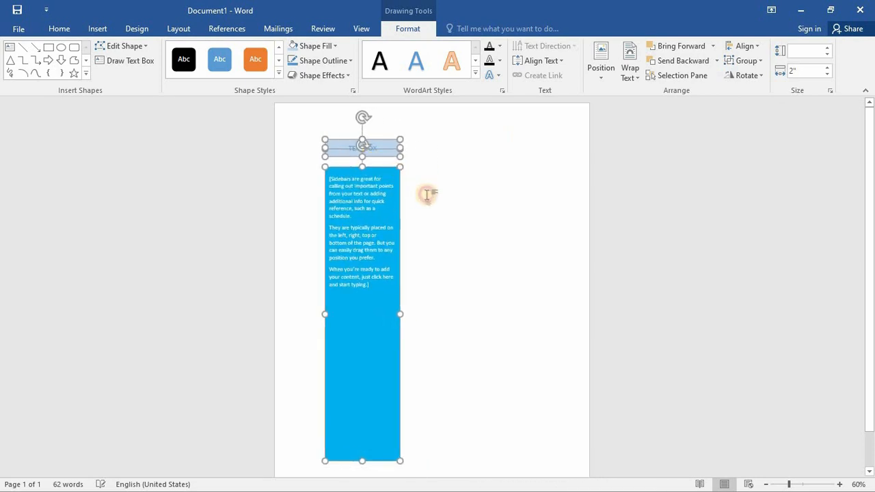
{"action": "left_click", "coordinate": [441, 198]}
{"action": "left_click_drag", "start_coordinate": [377, 168], "coordinate": [498, 167]}
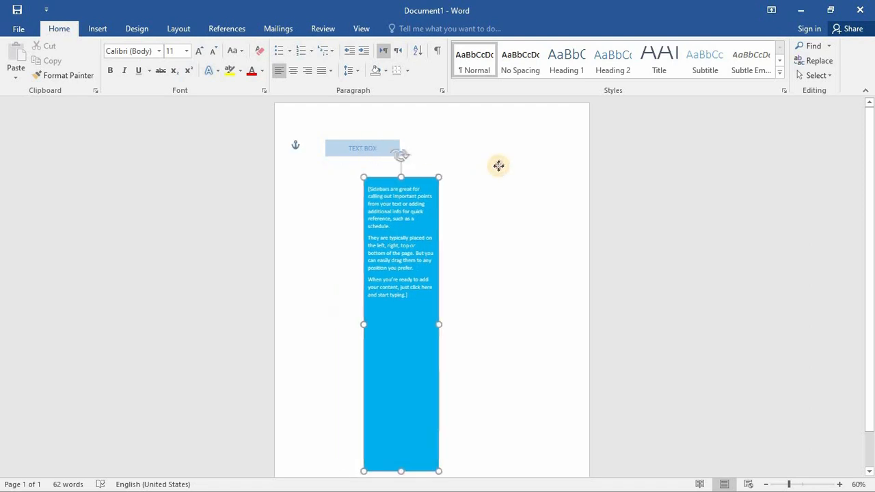
{"action": "left_click_drag", "start_coordinate": [392, 145], "coordinate": [454, 131]}
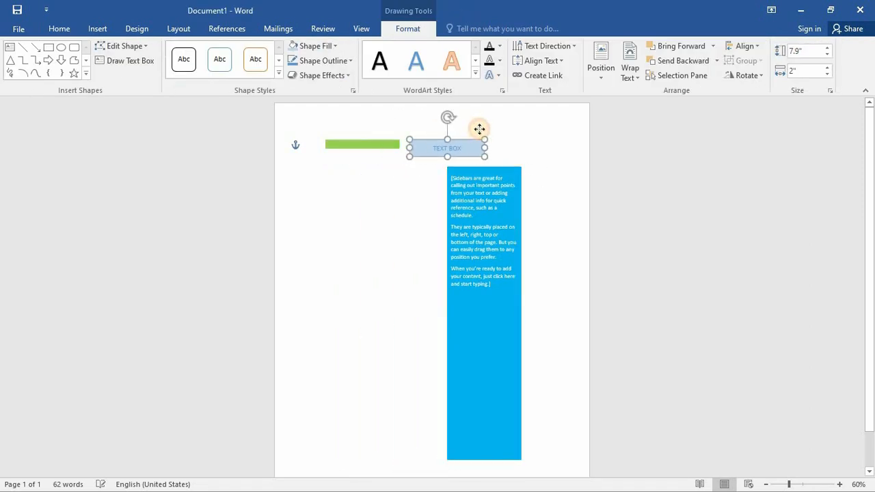
- Move the green bar down a short distance, separate from the title box, and deselect it
{"action": "left_click_drag", "start_coordinate": [393, 145], "coordinate": [396, 190]}
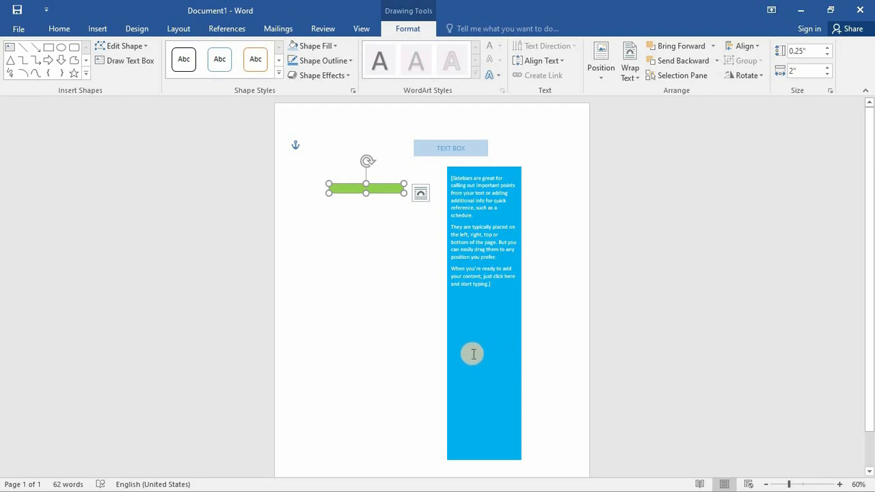
{"action": "left_click", "coordinate": [413, 303]}
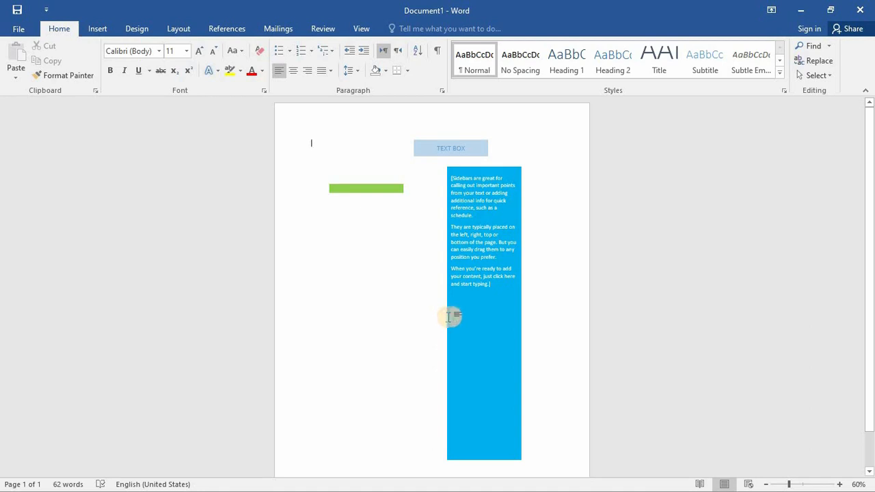
- Delete all the ungrouped sidebar parts: the body text and its blue box, the "TEXT BOX" title box and the green bar
{"action": "left_click", "coordinate": [511, 307]}
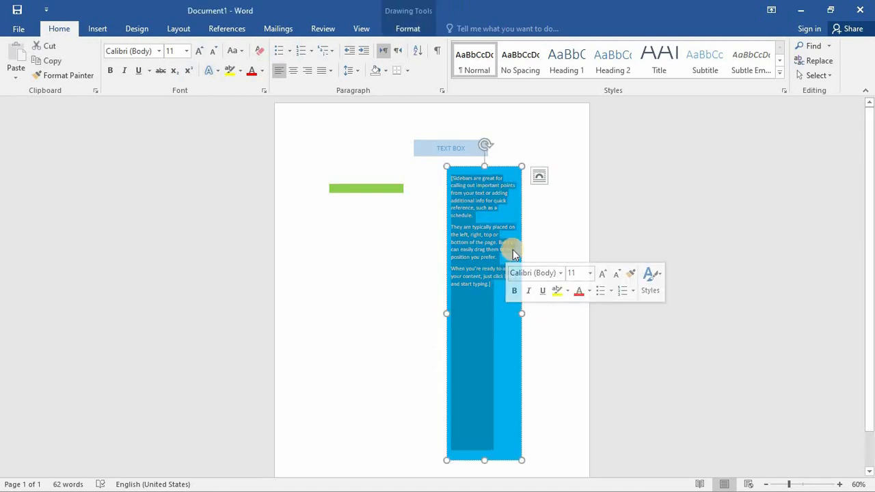
{"action": "key", "text": "Delete"}
{"action": "left_click", "coordinate": [463, 168]}
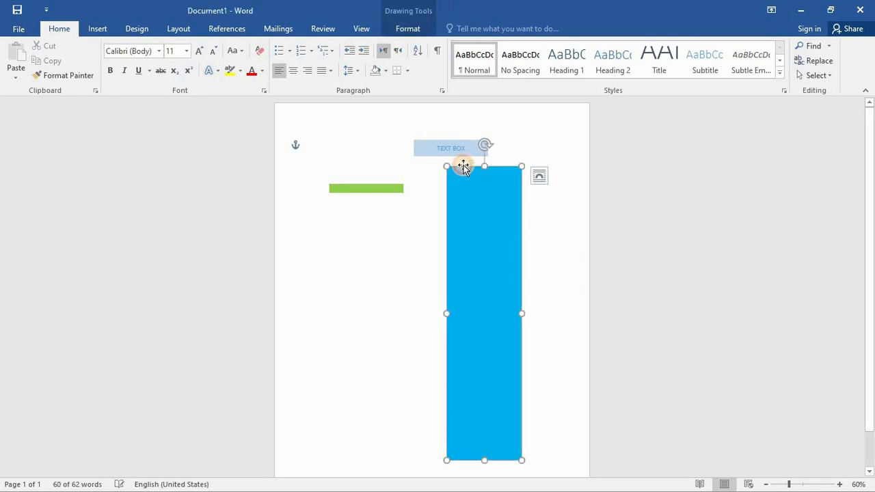
{"action": "key", "text": "Delete"}
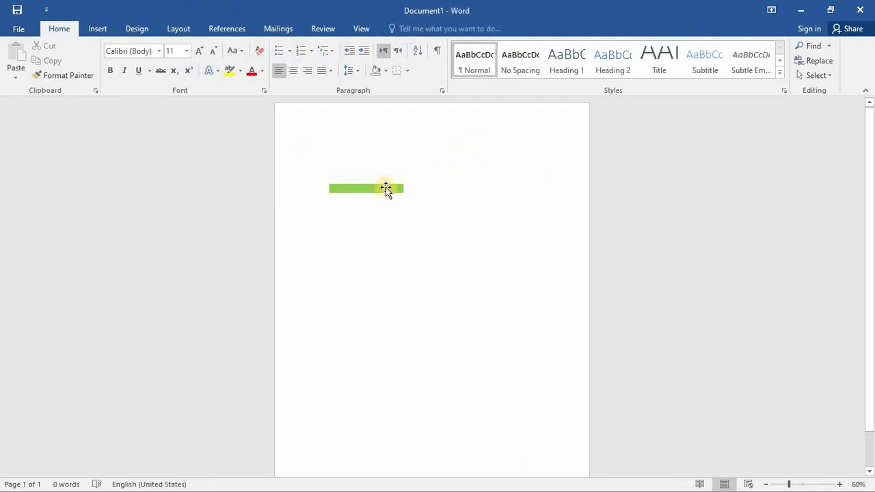
{"action": "left_click", "coordinate": [387, 187]}
{"action": "key", "text": "Delete"}
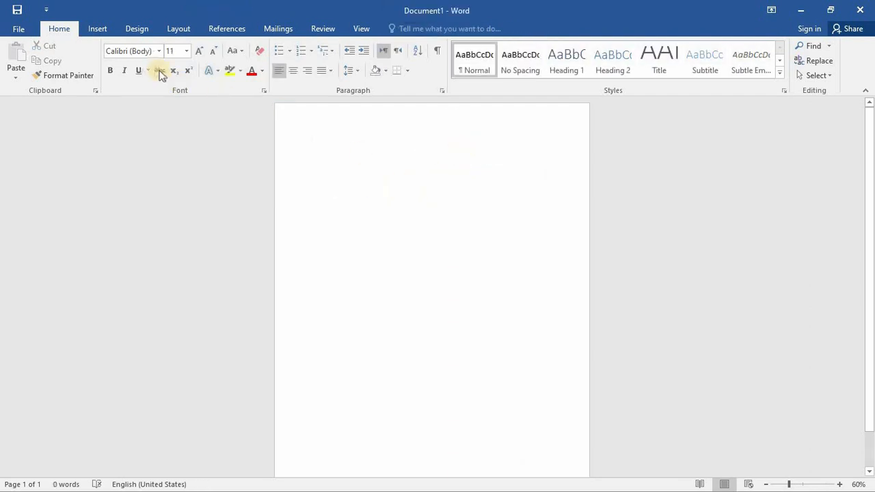
- Look through the AutoText entries available among the Quick Parts, without inserting any
{"action": "left_click", "coordinate": [93, 27]}
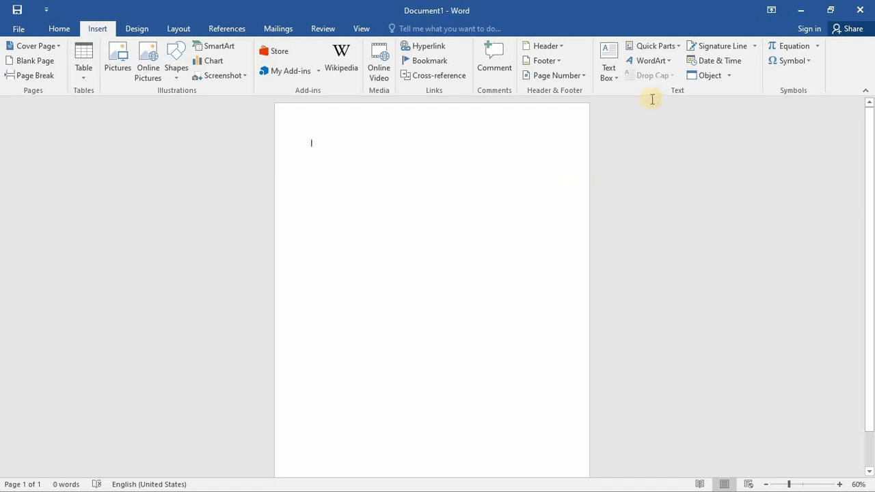
{"action": "left_click", "coordinate": [673, 48]}
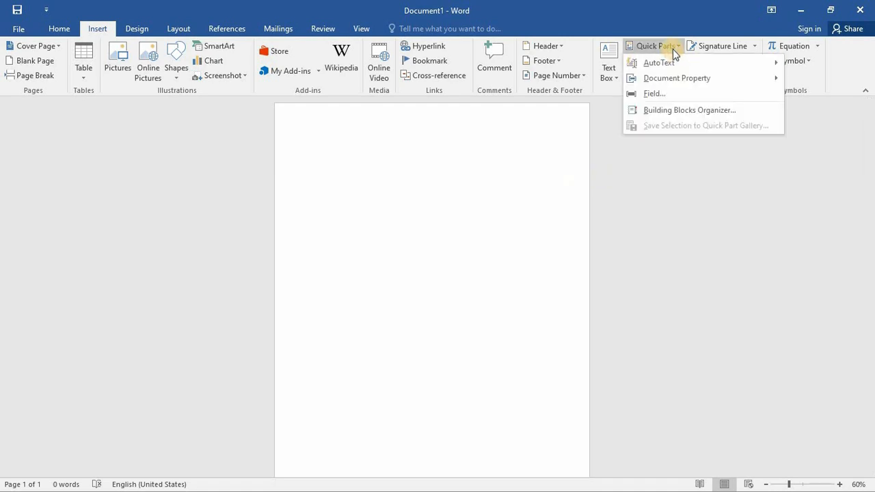
{"action": "mouse_move", "coordinate": [662, 60]}
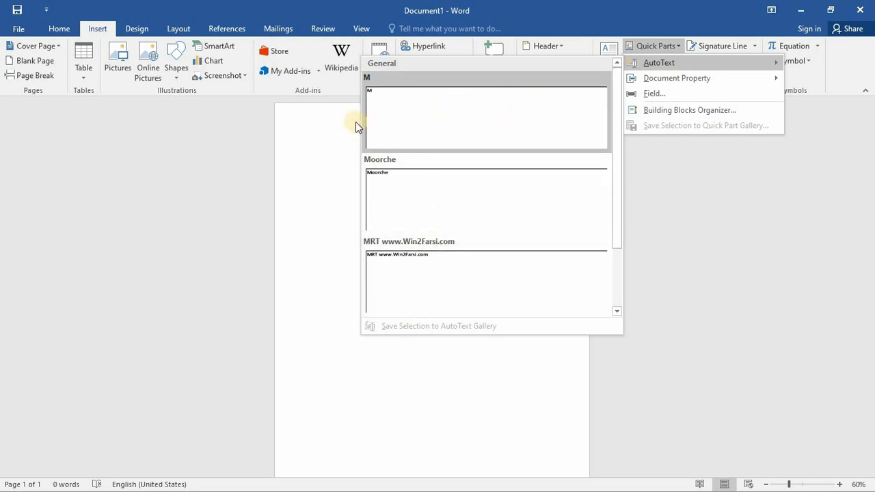
{"action": "left_click", "coordinate": [350, 171]}
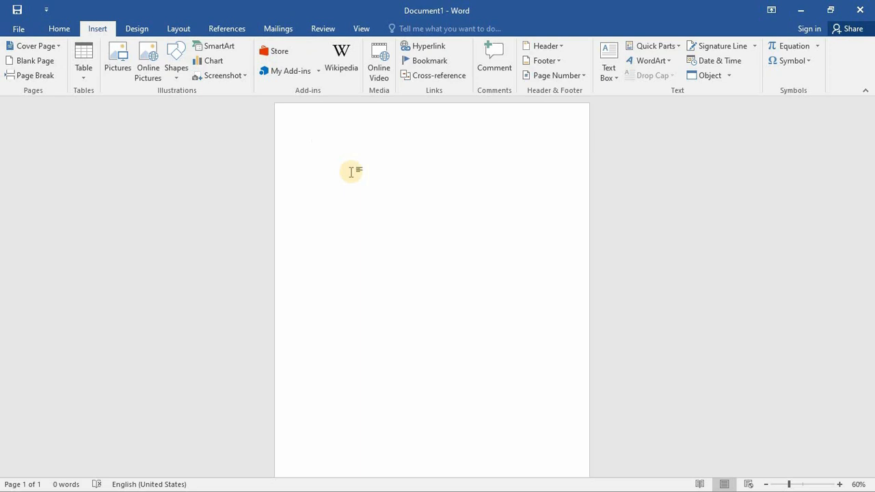
- Enter the word "Hello!" on the blank page and view it at 100% zoom
{"action": "type", "text": "Hello"}
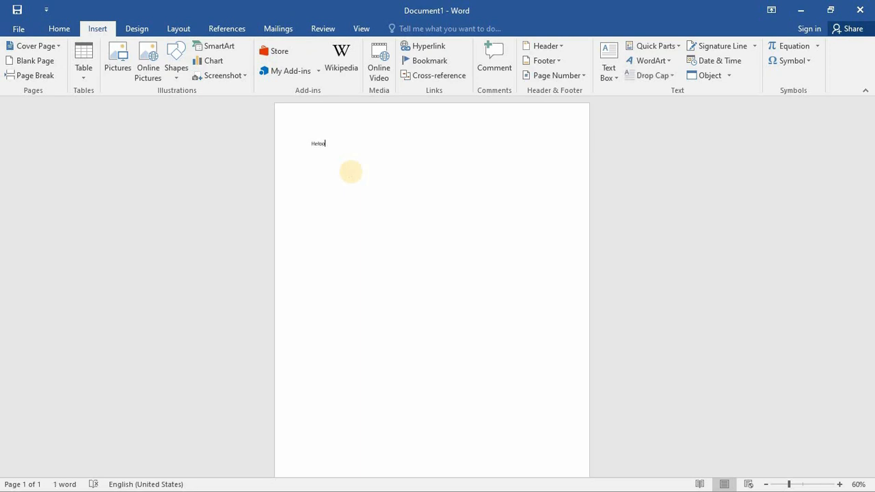
{"action": "key", "text": "BackSpace"}
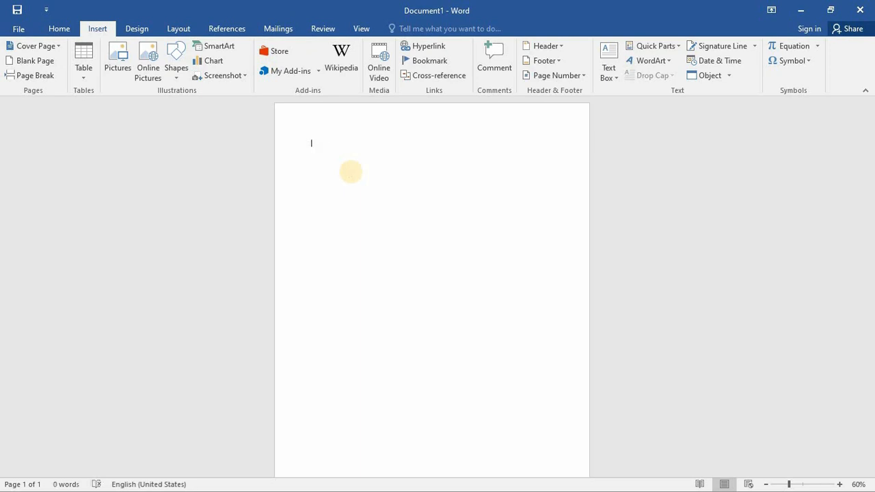
{"action": "type", "text": "Hello!"}
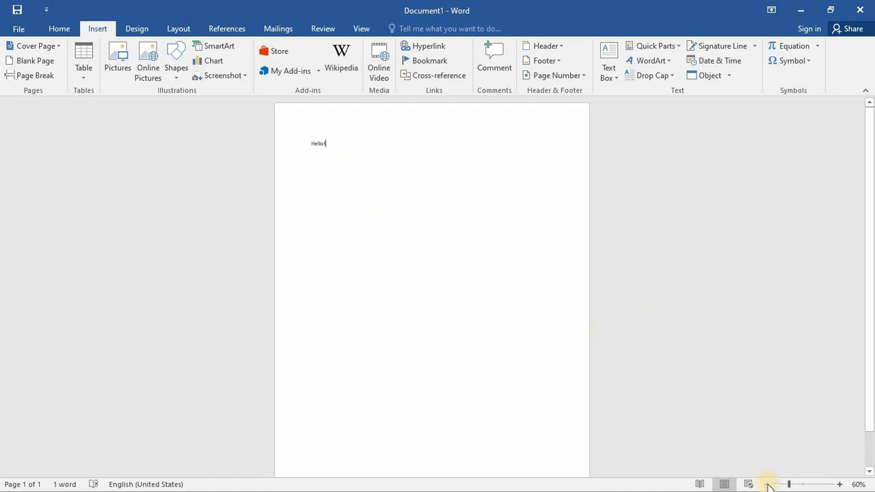
{"action": "left_click", "coordinate": [803, 484]}
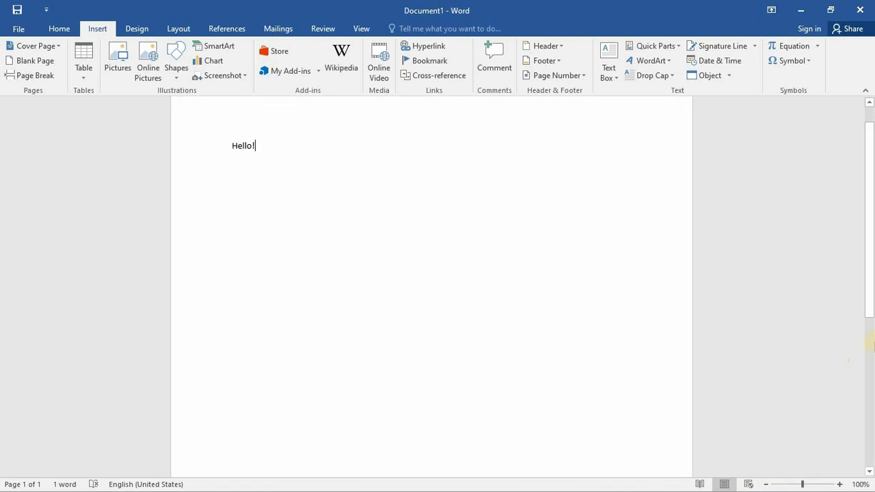
- Enlarge the "Hello!" text to 22 pt
{"action": "triple_click", "coordinate": [258, 177]}
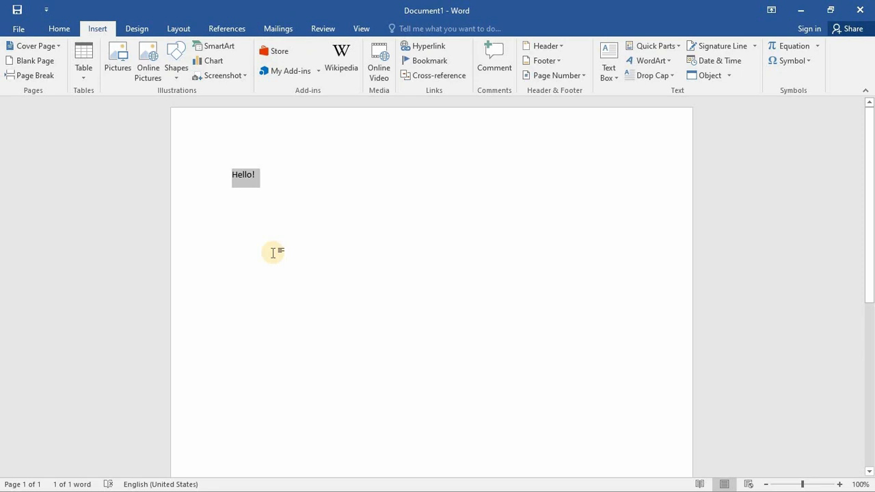
{"action": "key", "text": "ctrl+shift+period"}
{"action": "key", "text": "ctrl+shift+period"}
{"action": "key", "text": "ctrl+shift+period"}
{"action": "key", "text": "ctrl+shift+period"}
{"action": "key", "text": "ctrl+shift+period"}
{"action": "key", "text": "ctrl+shift+period"}
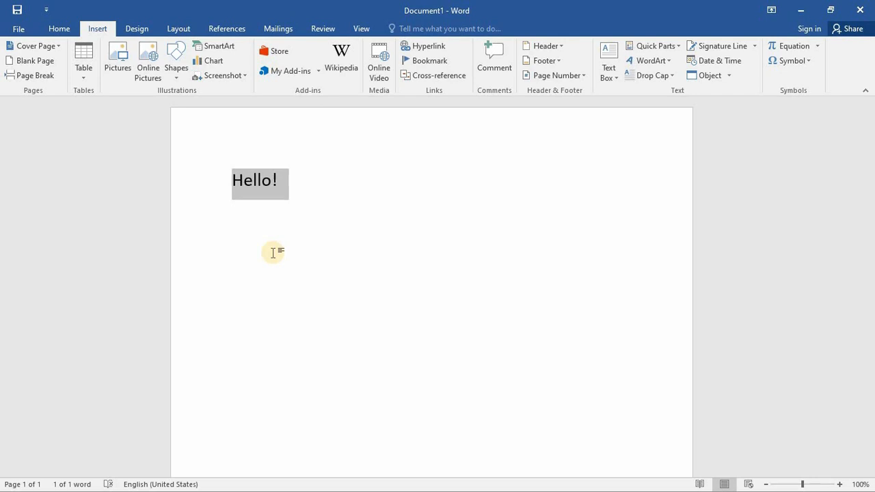
{"action": "left_click", "coordinate": [272, 253]}
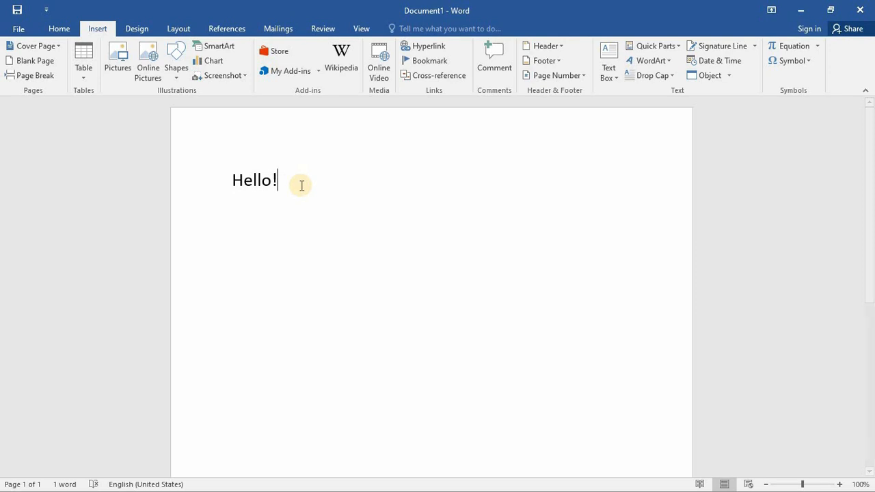
- Save the "Hello!" text as an AutoText building block named "Hello!" in the General category of the Normal template
{"action": "left_click_drag", "start_coordinate": [293, 186], "coordinate": [240, 186]}
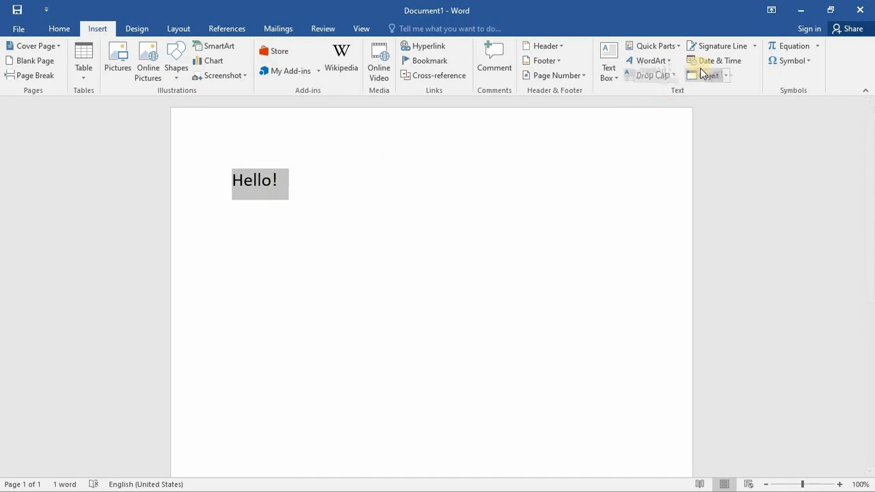
{"action": "left_click", "coordinate": [673, 48]}
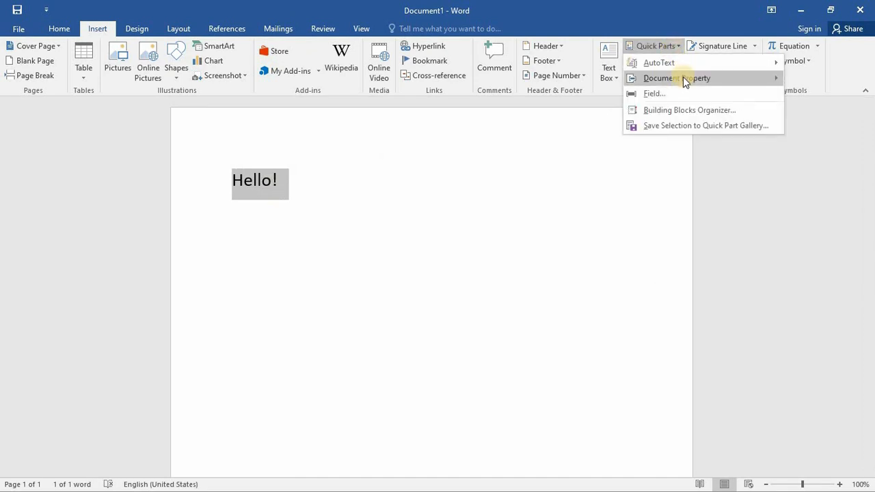
{"action": "mouse_move", "coordinate": [687, 66]}
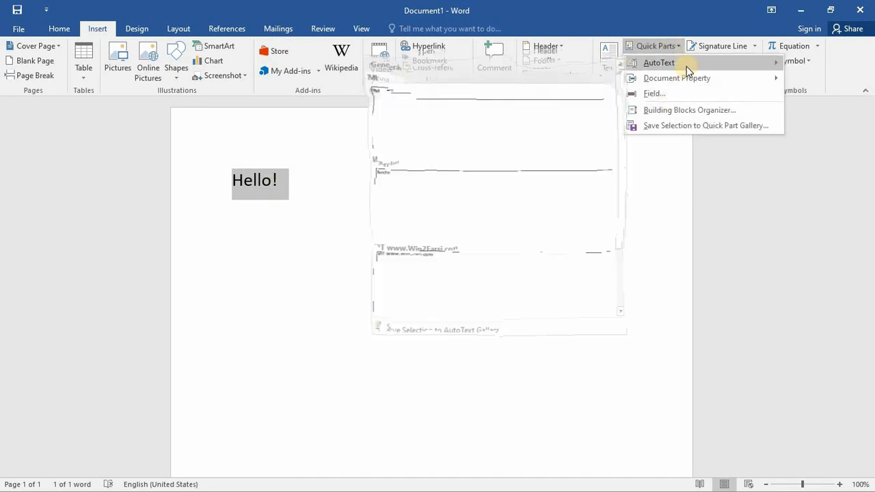
{"action": "left_click", "coordinate": [447, 333]}
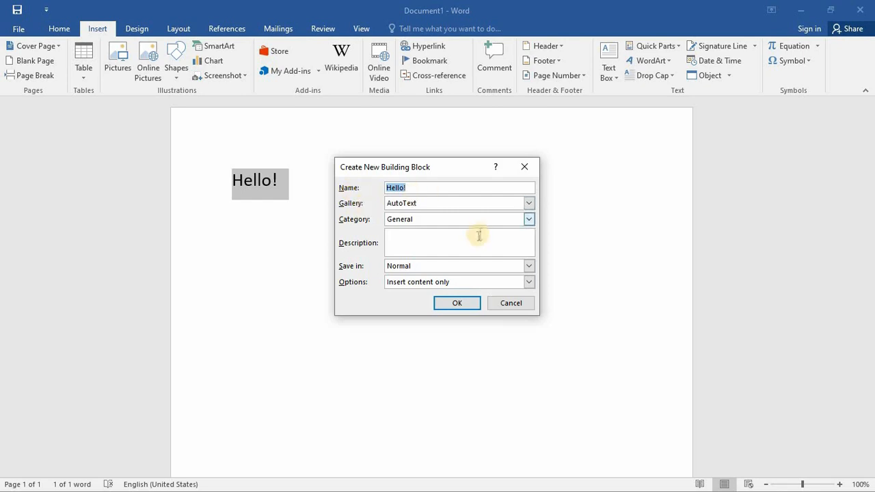
{"action": "left_click", "coordinate": [455, 303]}
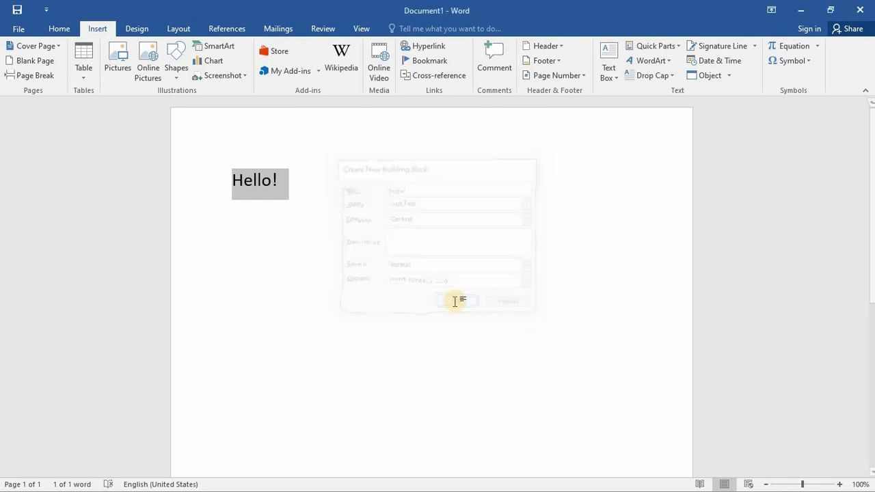
- Check the AutoText gallery for the saved "Hello!" entry, without inserting it
{"action": "left_click", "coordinate": [679, 45]}
{"action": "mouse_move", "coordinate": [666, 61]}
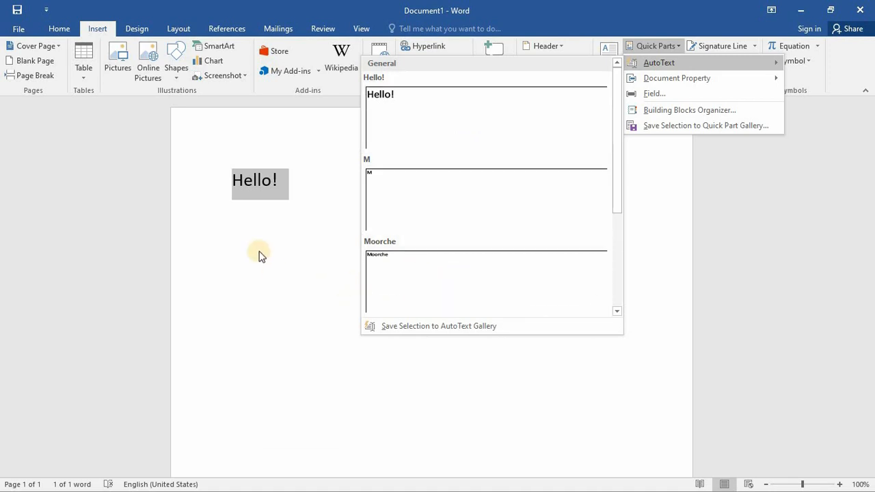
{"action": "left_click", "coordinate": [280, 220]}
{"action": "left_click", "coordinate": [313, 226]}
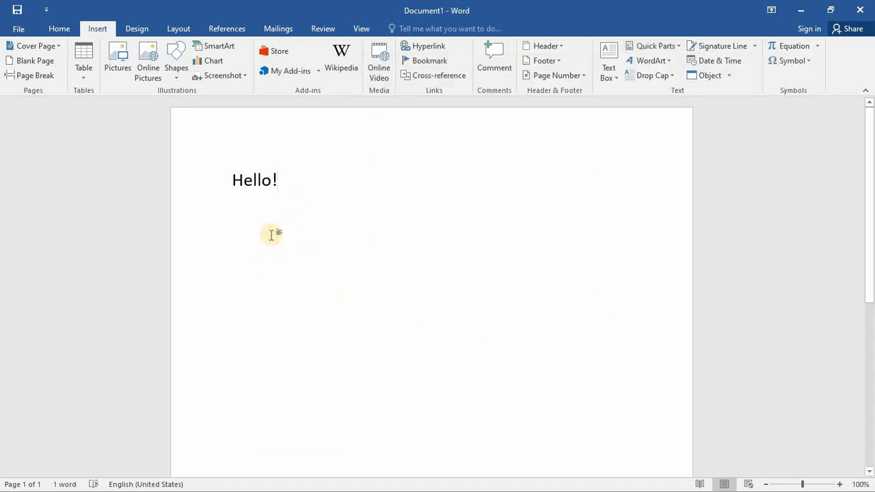
- Start a new line below "Hello!" and insert the saved "Hello!" AutoText entry there
{"action": "key", "text": "Return"}
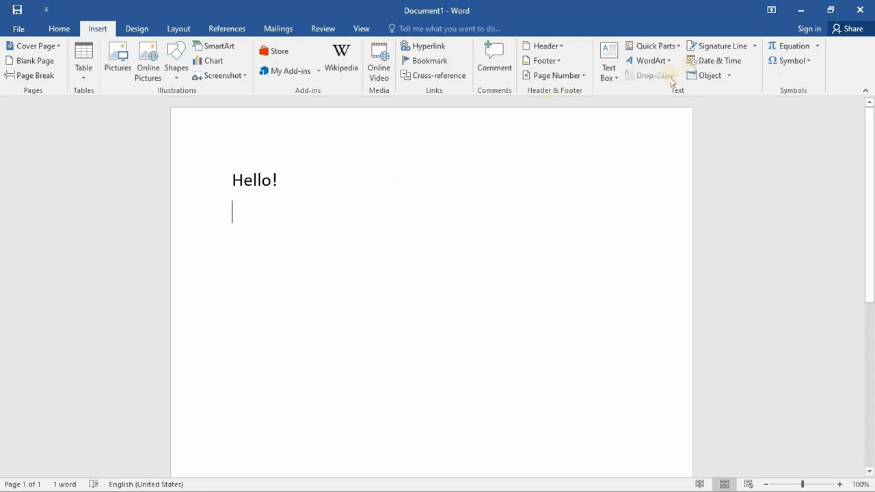
{"action": "left_click", "coordinate": [674, 45]}
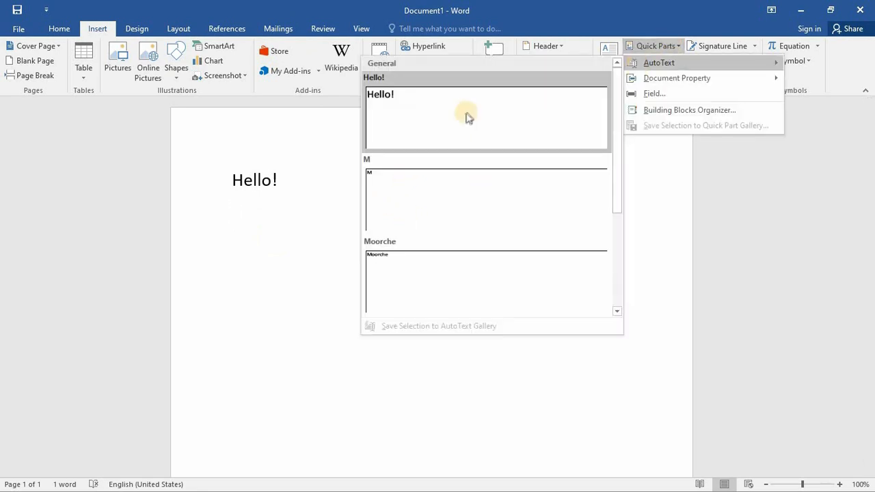
{"action": "left_click", "coordinate": [467, 115]}
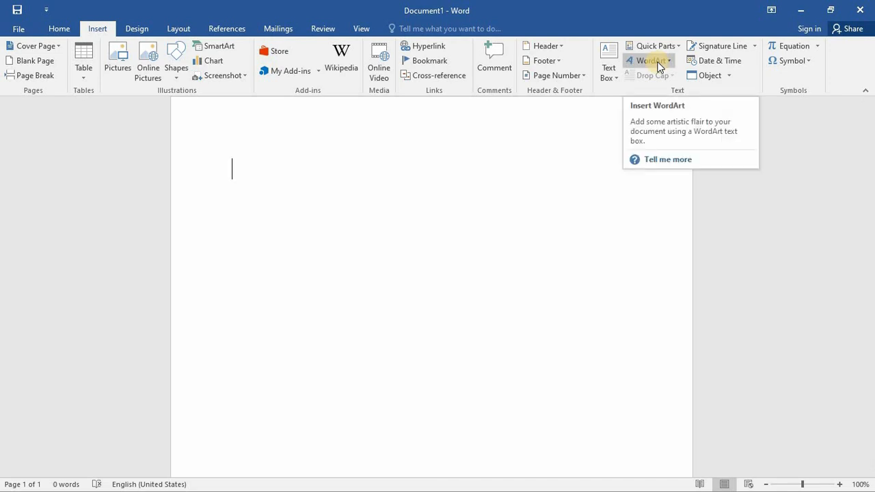
- Compare the Text Effects and Typography styles for ordinary text with the WordArt styles available for insertion
{"action": "left_click", "coordinate": [60, 29]}
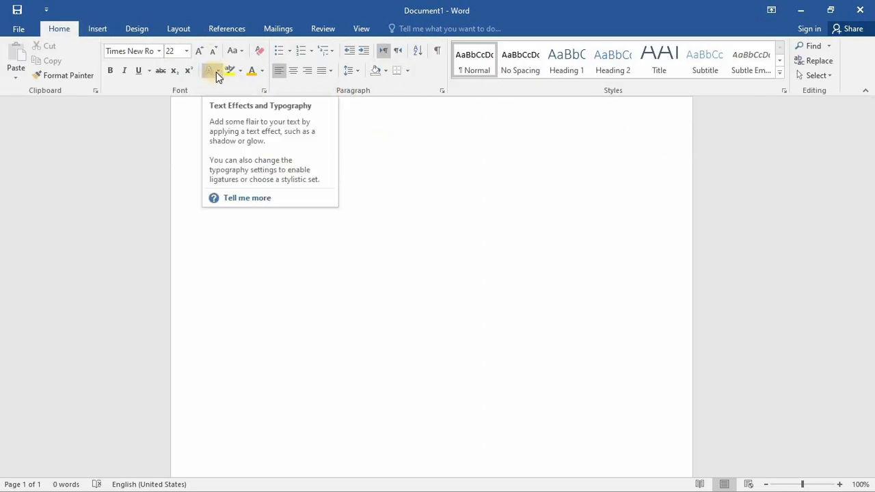
{"action": "left_click", "coordinate": [170, 175]}
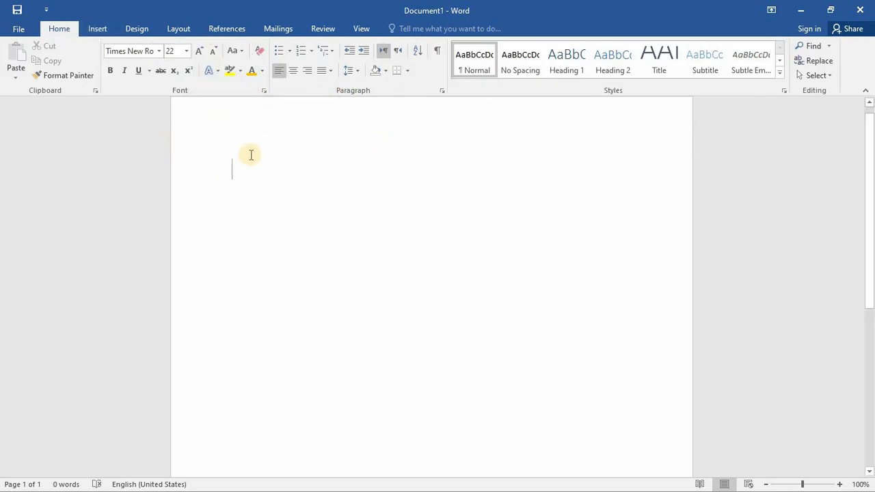
{"action": "left_click", "coordinate": [218, 71]}
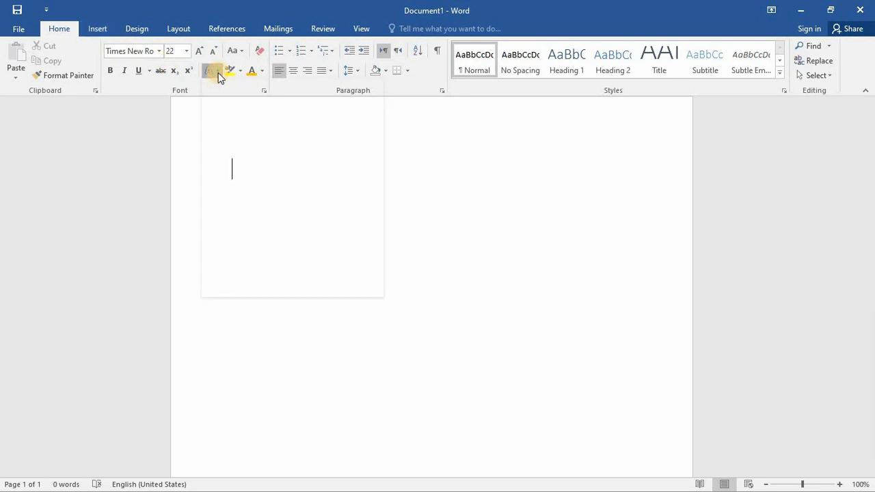
{"action": "left_click", "coordinate": [307, 162]}
{"action": "left_click", "coordinate": [100, 29]}
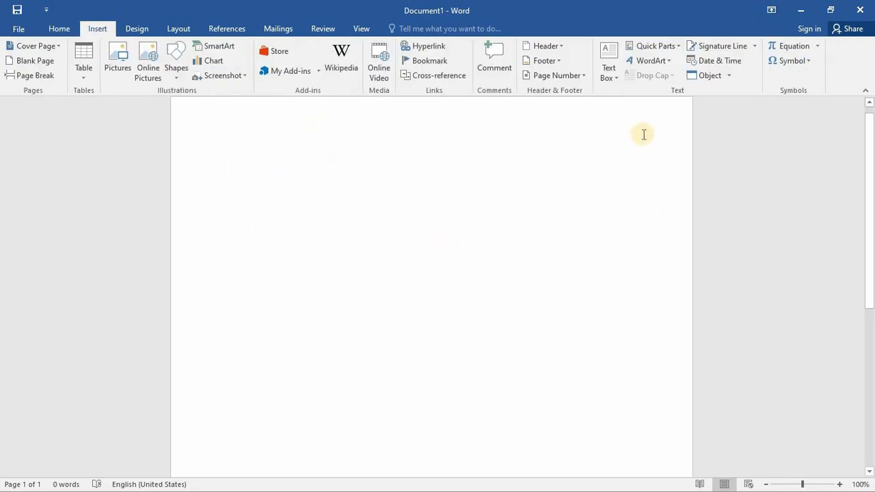
{"action": "left_click", "coordinate": [663, 61]}
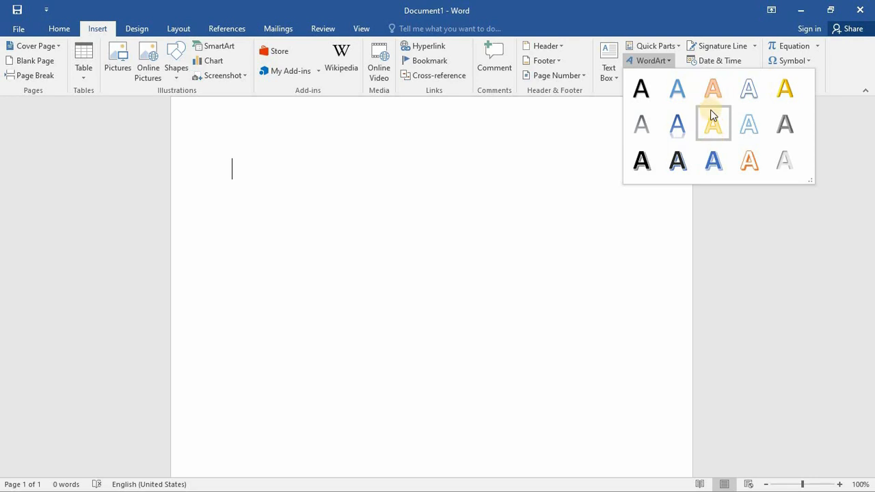
{"action": "left_click", "coordinate": [63, 30]}
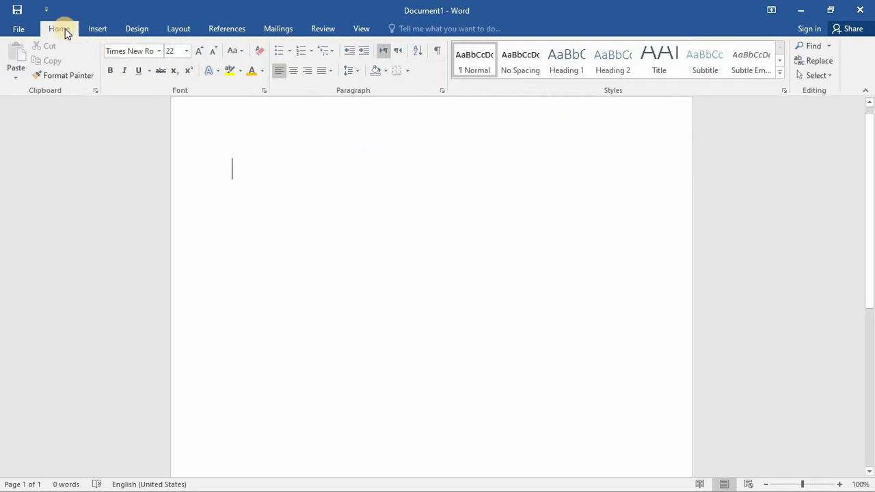
{"action": "left_click", "coordinate": [220, 71]}
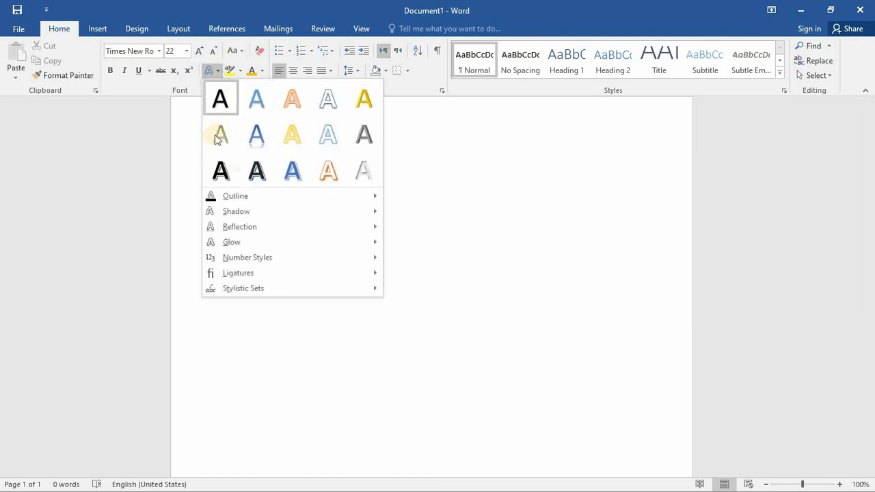
{"action": "left_click", "coordinate": [95, 26]}
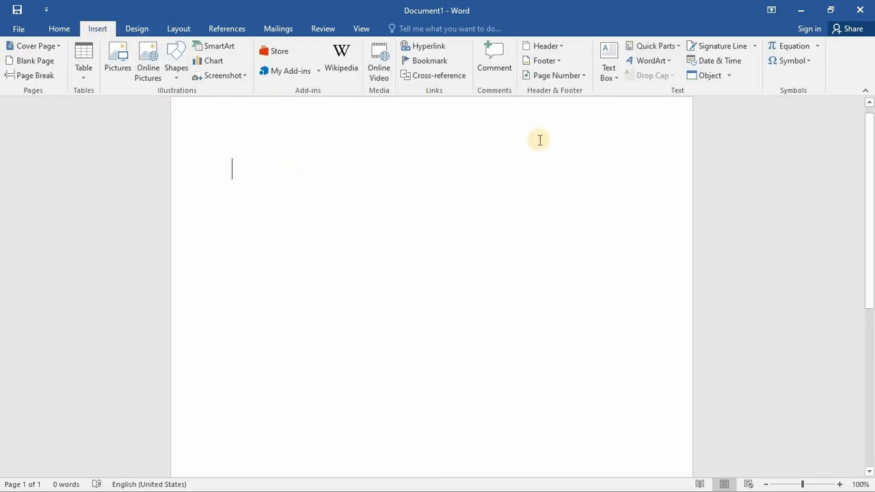
- Insert a gold WordArt from the last style in the gallery's first row with the text "C"
{"action": "left_click", "coordinate": [670, 63]}
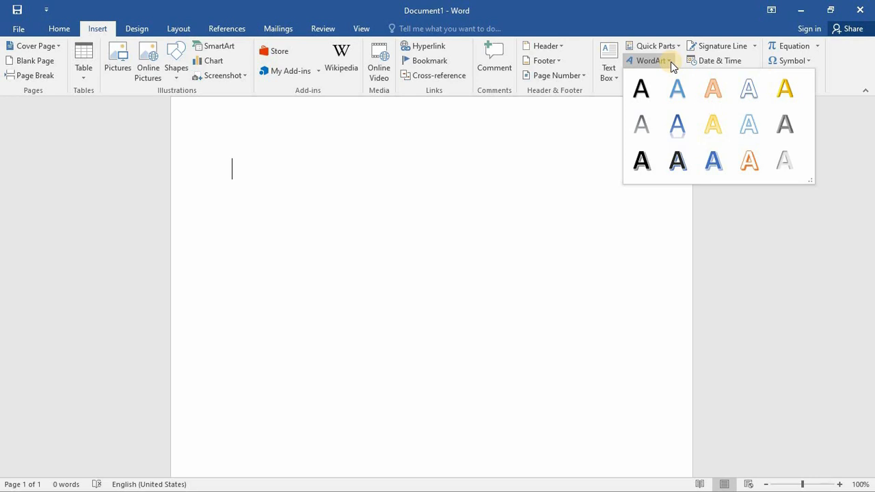
{"action": "left_click", "coordinate": [786, 89]}
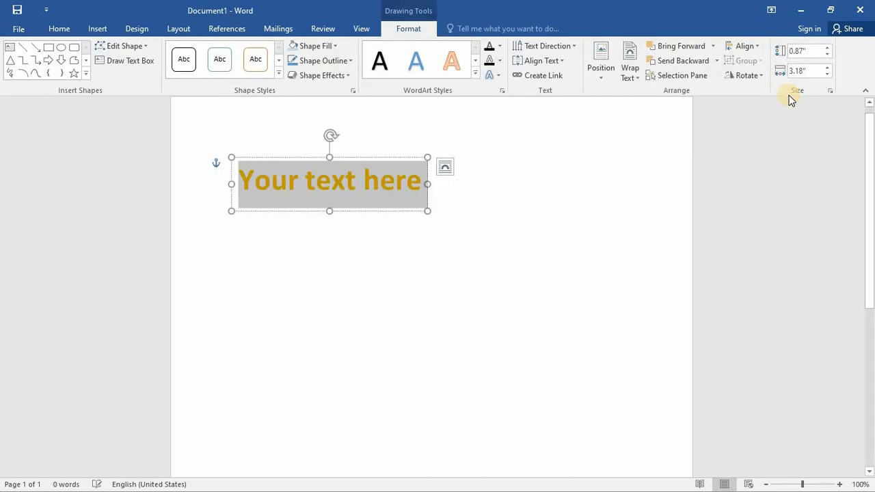
{"action": "type", "text": "C"}
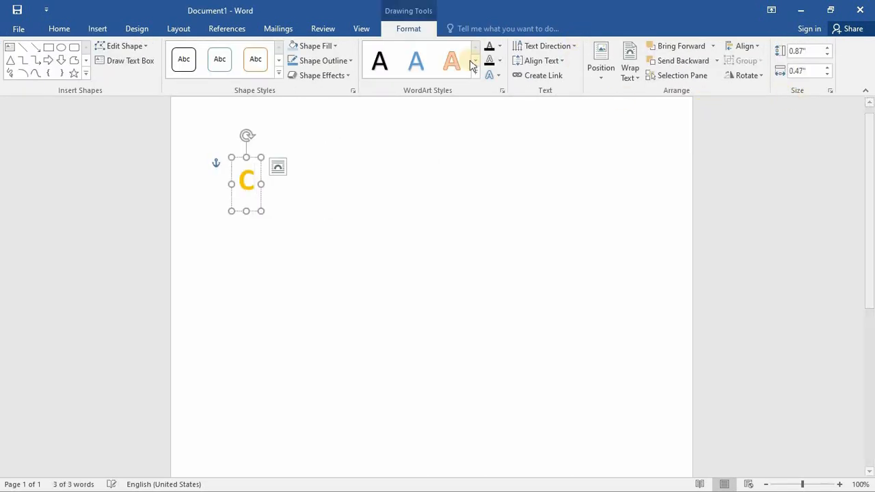
{"action": "left_click", "coordinate": [336, 186]}
- Insert a second WordArt in the same gold style with the text "V", overlapping the C
{"action": "left_click", "coordinate": [97, 28]}
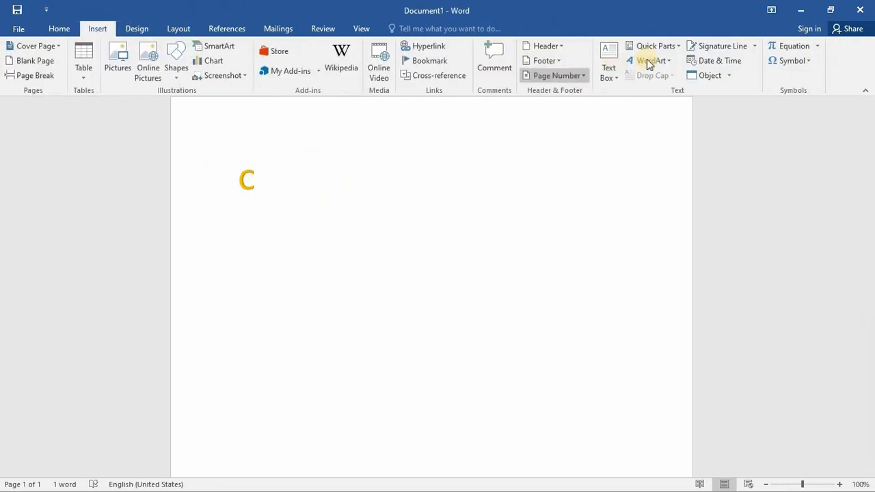
{"action": "left_click", "coordinate": [677, 63]}
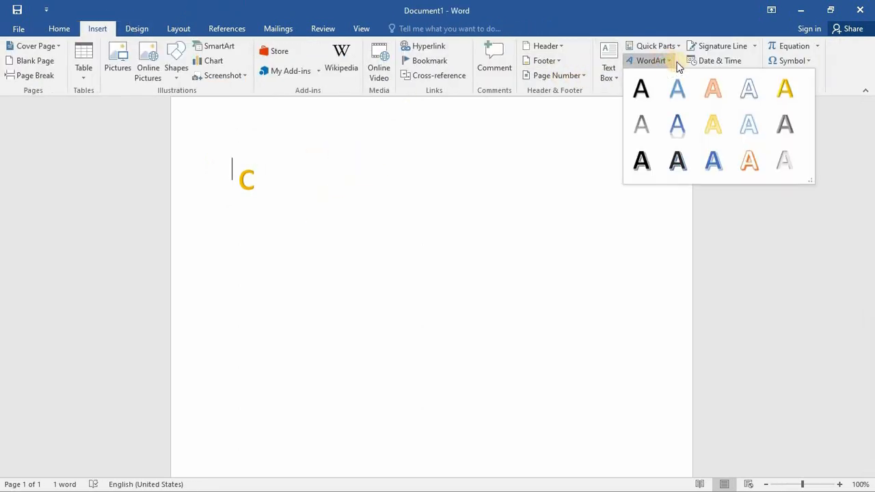
{"action": "left_click", "coordinate": [774, 95]}
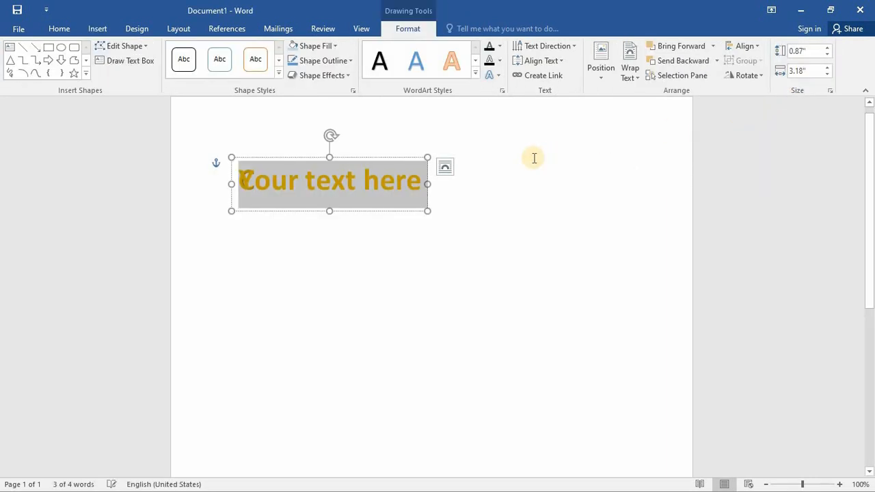
{"action": "type", "text": "V"}
{"action": "left_click", "coordinate": [307, 230]}
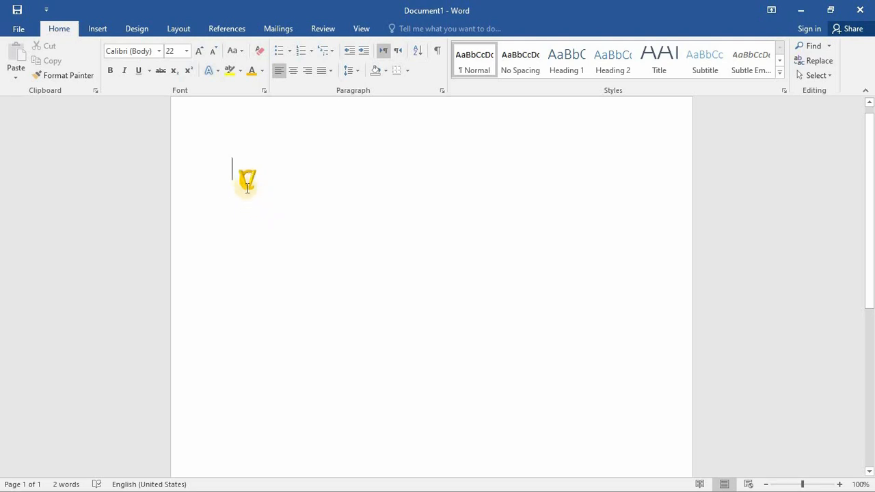
- Display the Selection pane for the overlapping WordArt objects and toggle Text Box 1's visibility off and on again
{"action": "left_click", "coordinate": [249, 180]}
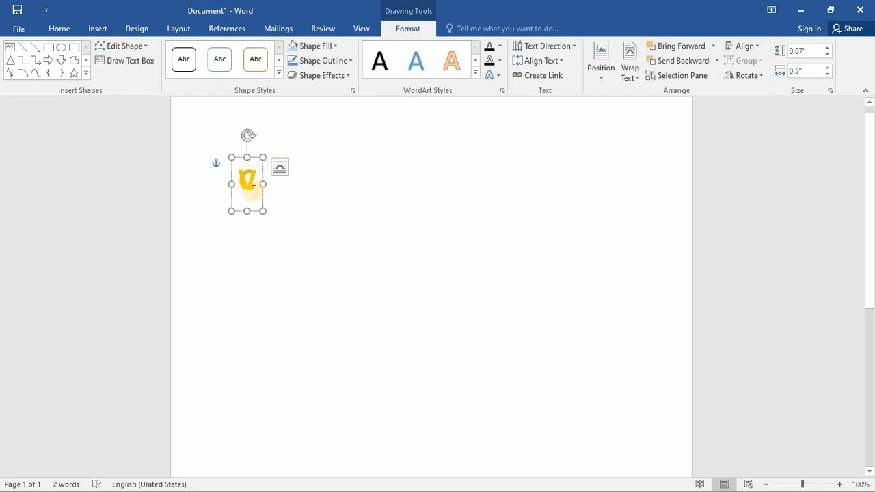
{"action": "left_click", "coordinate": [695, 77]}
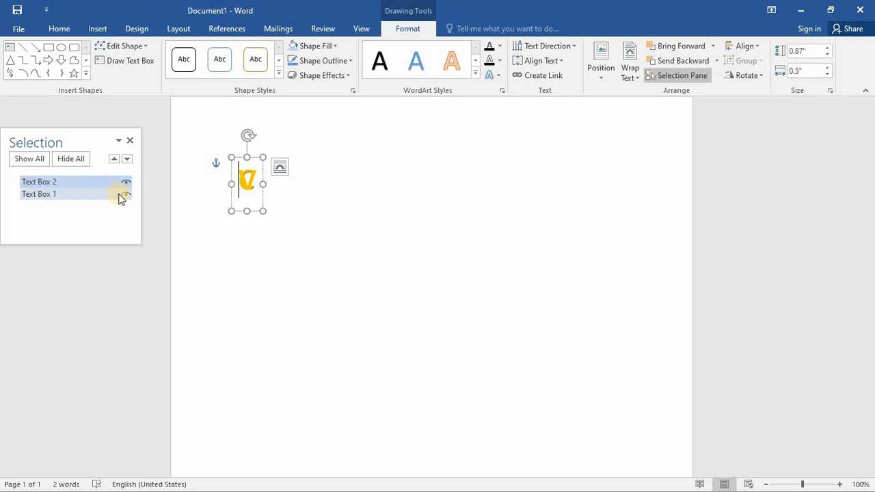
{"action": "left_click", "coordinate": [126, 194]}
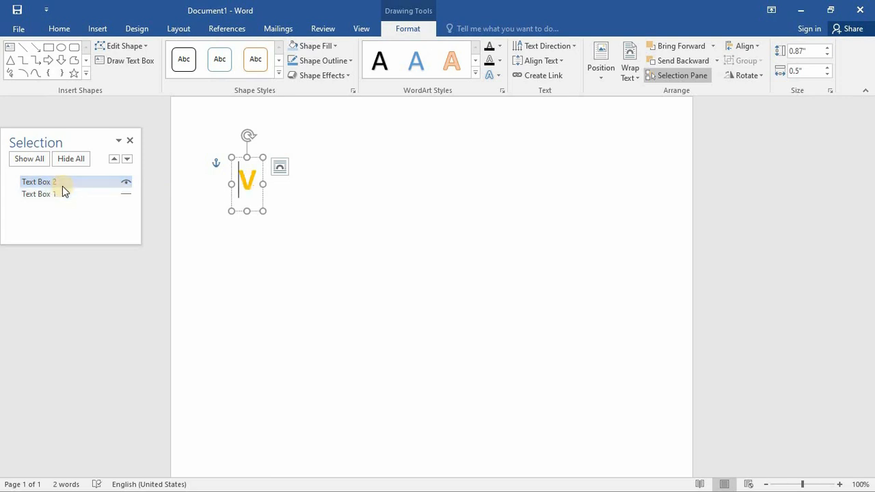
{"action": "left_click", "coordinate": [126, 195]}
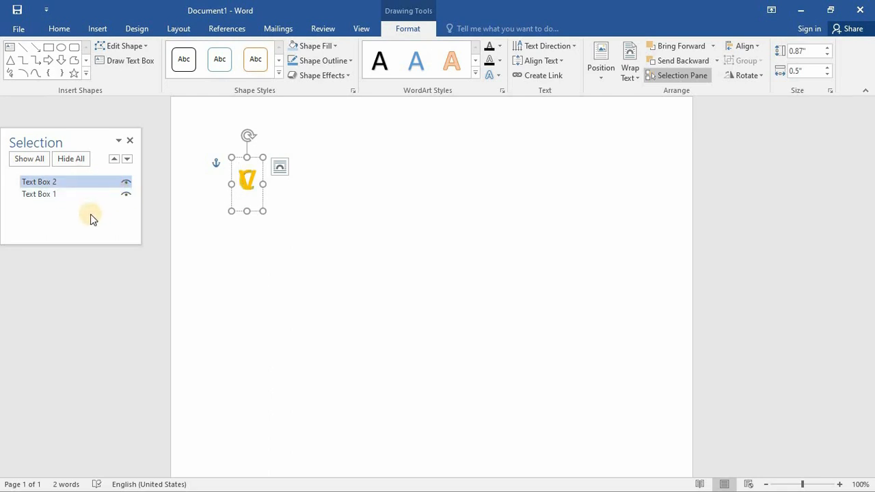
- Try moving Text Box 1 and Text Box 2 aside one at a time, undoing each move
{"action": "left_click", "coordinate": [69, 194]}
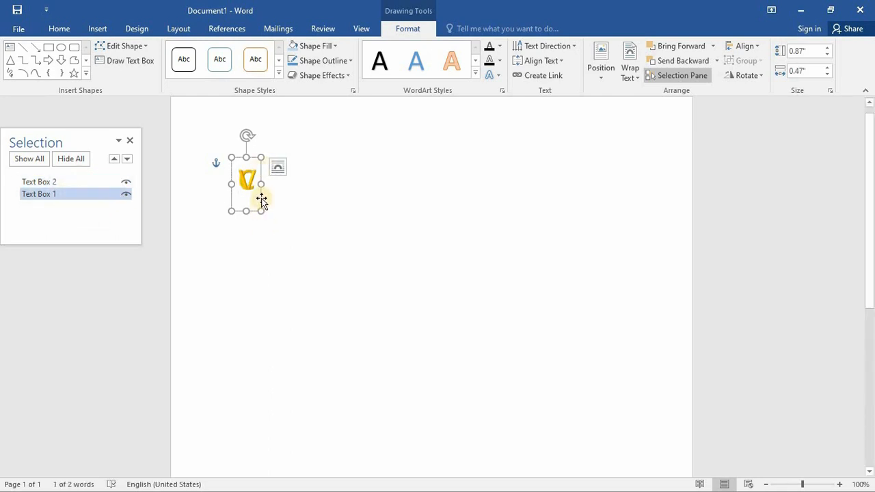
{"action": "left_click_drag", "start_coordinate": [261, 199], "coordinate": [325, 203]}
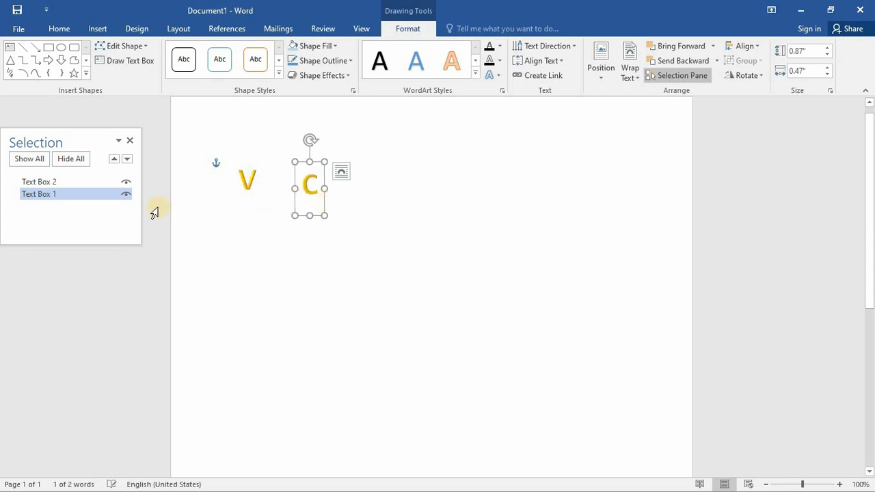
{"action": "key", "text": "ctrl+z"}
{"action": "left_click", "coordinate": [73, 182], "text": "ctrl"}
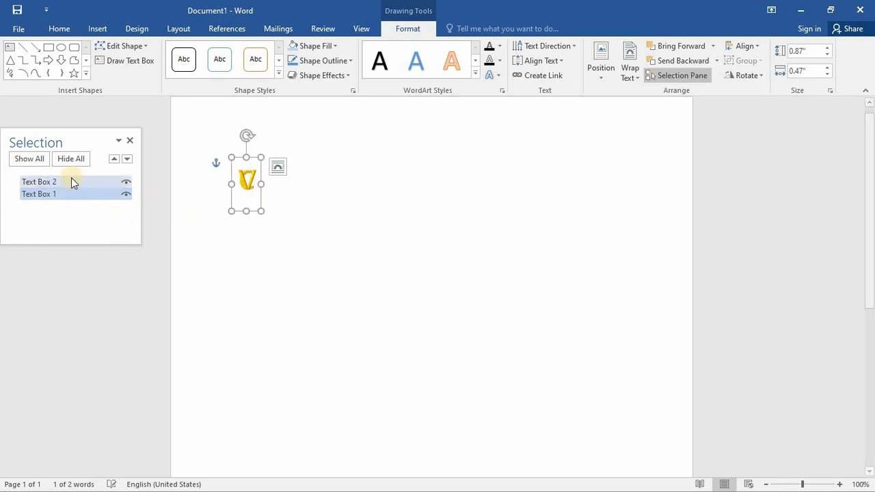
{"action": "left_click", "coordinate": [68, 183]}
{"action": "left_click_drag", "start_coordinate": [261, 199], "coordinate": [327, 211]}
{"action": "key", "text": "ctrl+z"}
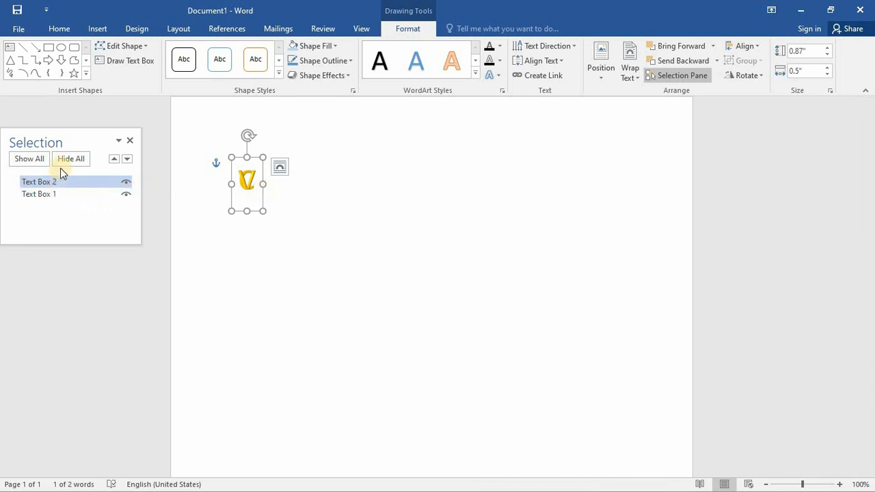
- Shift the V WordArt slightly down and to the right of the C, and set its font color to Red
{"action": "left_click", "coordinate": [71, 197], "text": "ctrl"}
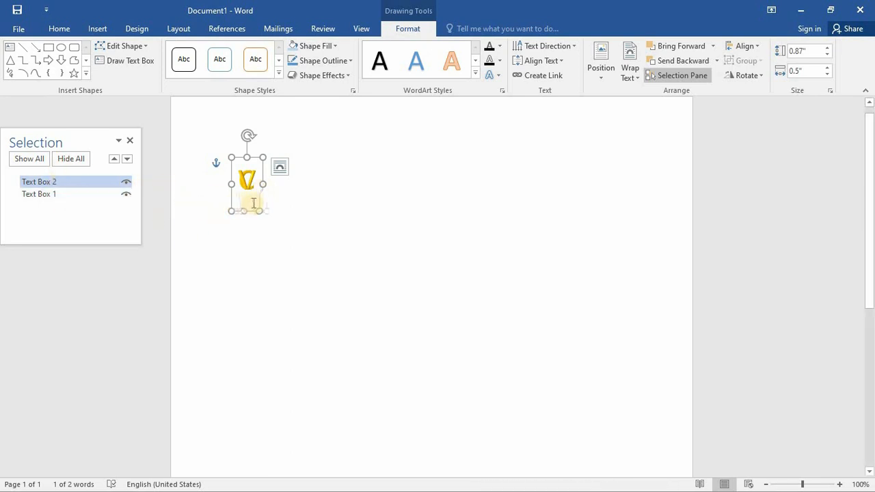
{"action": "left_click_drag", "start_coordinate": [263, 199], "coordinate": [279, 205]}
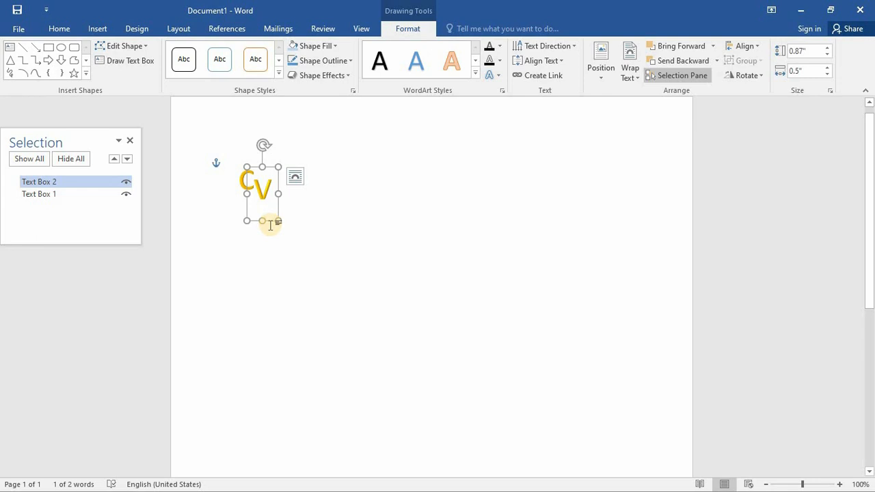
{"action": "left_click_drag", "start_coordinate": [265, 191], "coordinate": [268, 218]}
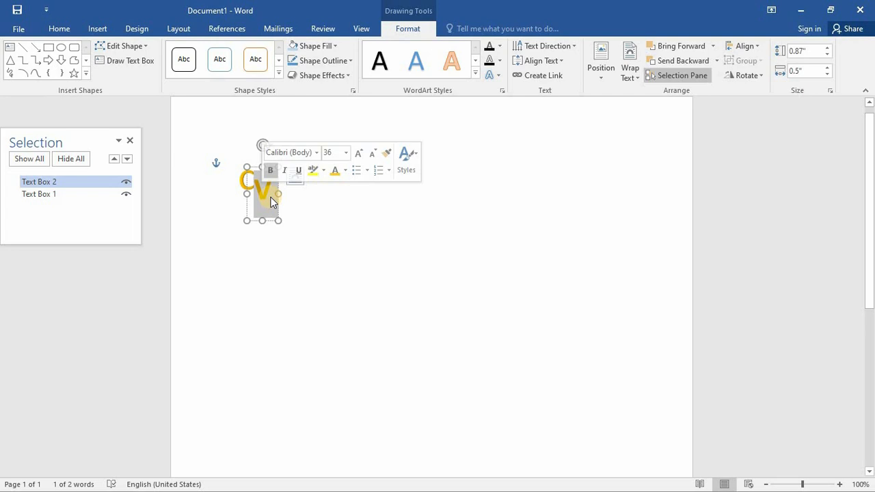
{"action": "left_click", "coordinate": [345, 171]}
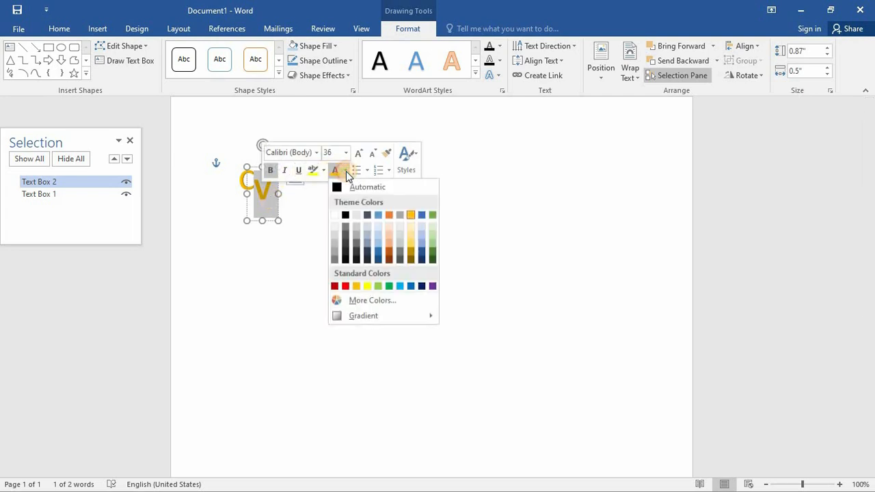
{"action": "left_click", "coordinate": [345, 286]}
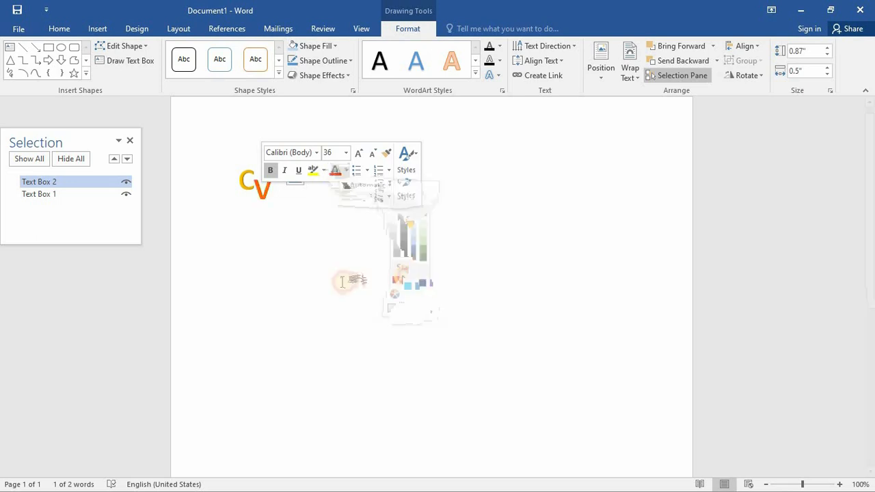
- Set the font color of the C WordArt to Light Blue
{"action": "left_click", "coordinate": [245, 182]}
{"action": "left_click", "coordinate": [243, 181]}
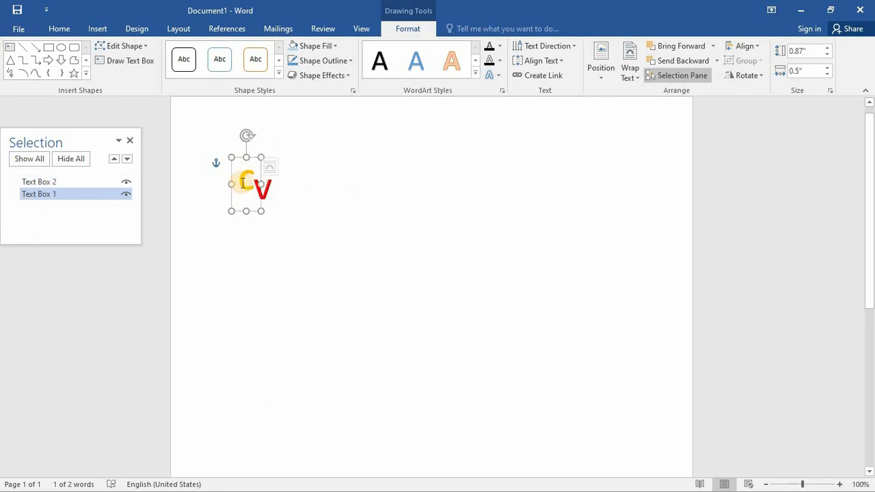
{"action": "left_click", "coordinate": [244, 185]}
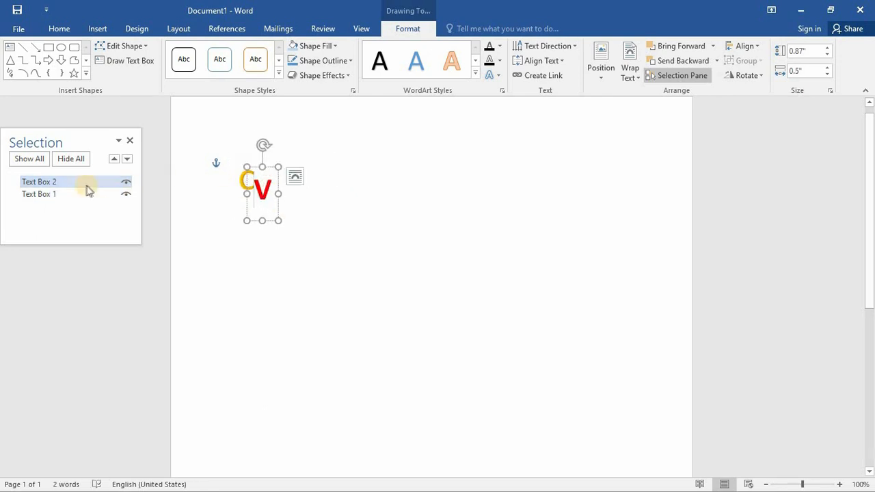
{"action": "left_click", "coordinate": [82, 194]}
{"action": "left_click", "coordinate": [246, 179]}
{"action": "double_click", "coordinate": [248, 179]}
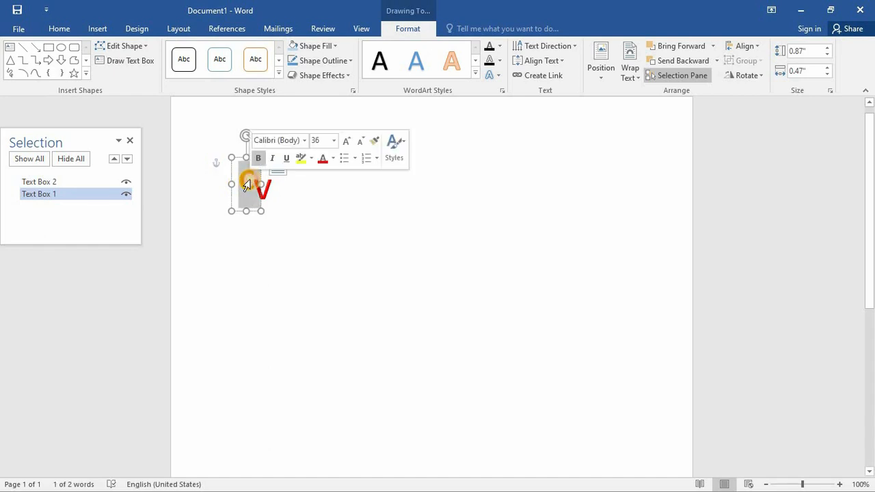
{"action": "left_click", "coordinate": [333, 158]}
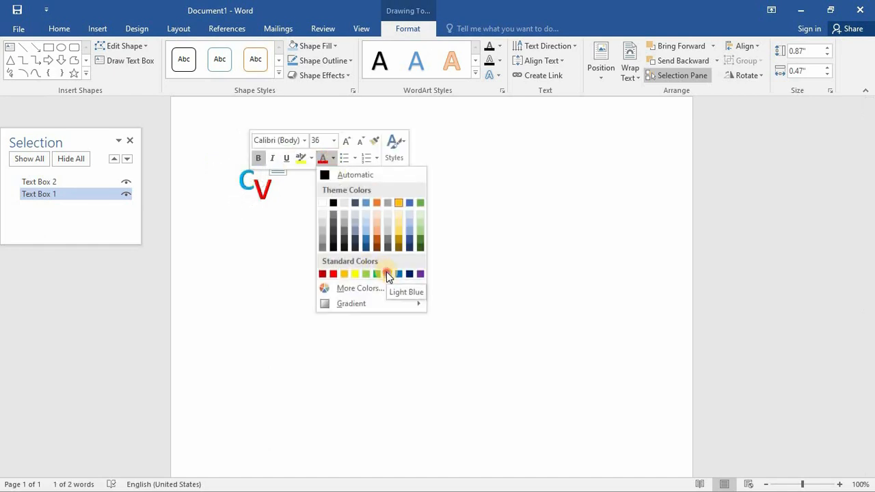
{"action": "left_click", "coordinate": [388, 274]}
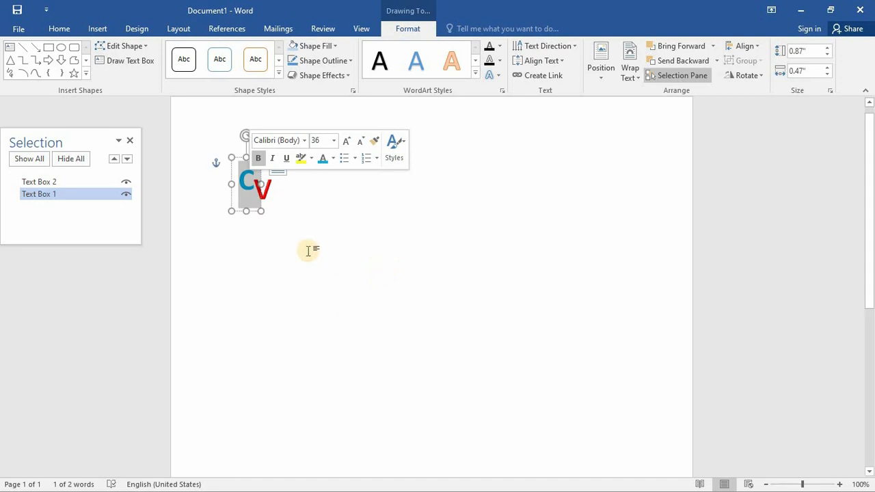
- Enlarge the text of both WordArt letters until the C's box is about 2.04" by 0.94" and the V's about 1.86" by 0.94"
{"action": "key", "text": "ctrl+shift+period"}
{"action": "key", "text": "ctrl+shift+period"}
{"action": "key", "text": "ctrl+shift+period"}
{"action": "key", "text": "ctrl+shift+period"}
{"action": "key", "text": "ctrl+shift+period"}
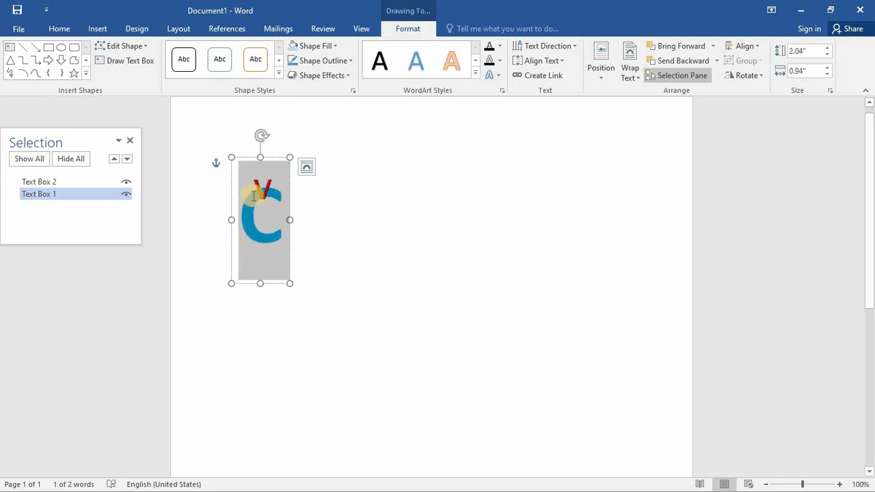
{"action": "left_click", "coordinate": [84, 182]}
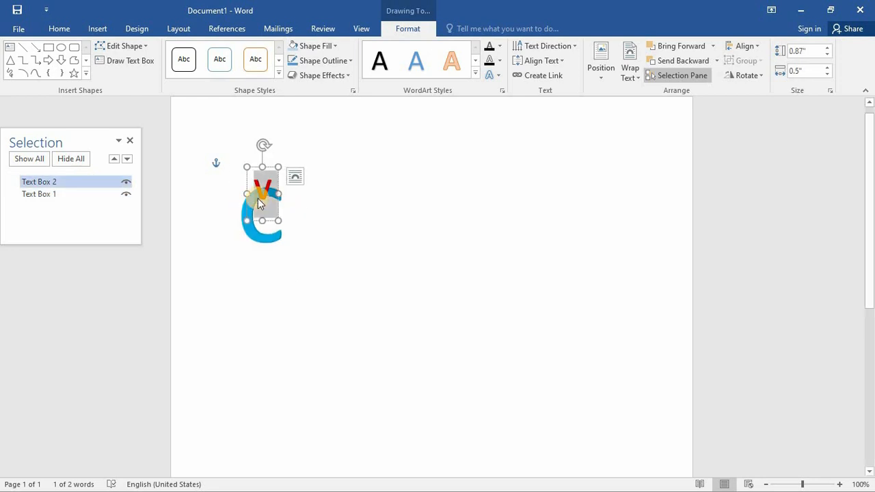
{"action": "key", "text": "ctrl+shift+period"}
{"action": "key", "text": "ctrl+shift+period"}
{"action": "key", "text": "ctrl+shift+period"}
{"action": "key", "text": "ctrl+shift+period"}
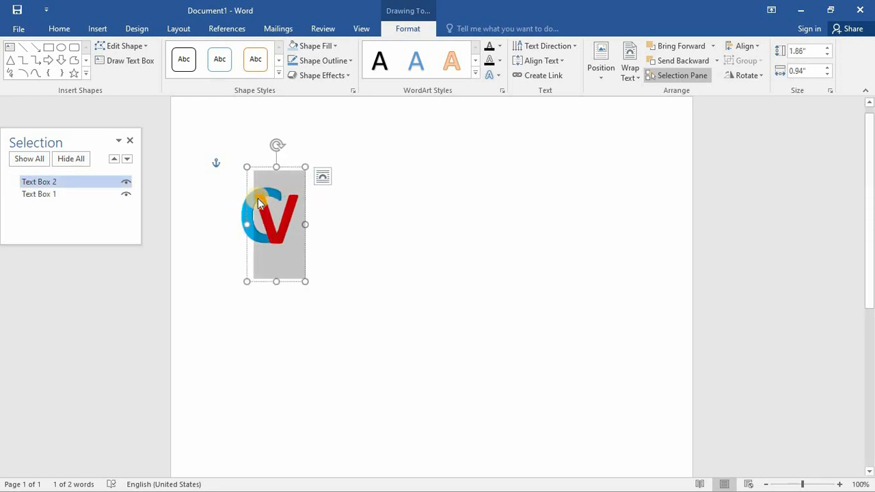
{"action": "left_click", "coordinate": [387, 259]}
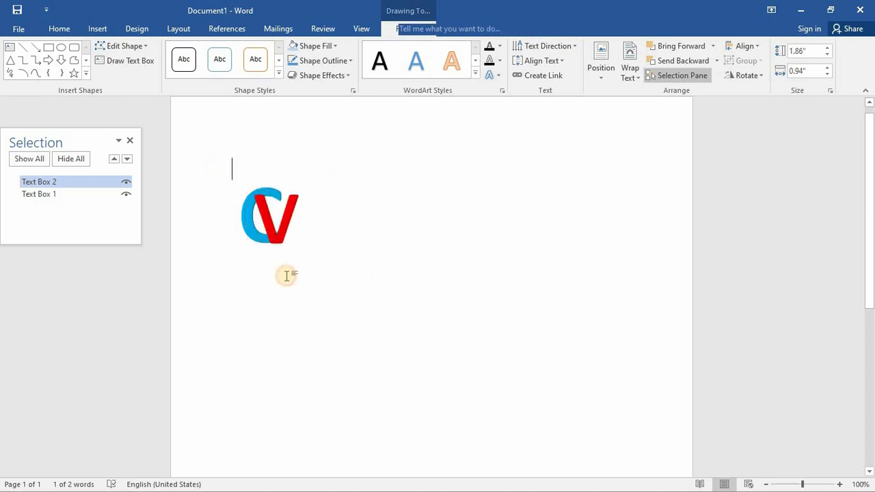
- Move the red V further down and to the right, and send it backward behind the blue C
{"action": "left_click", "coordinate": [57, 183]}
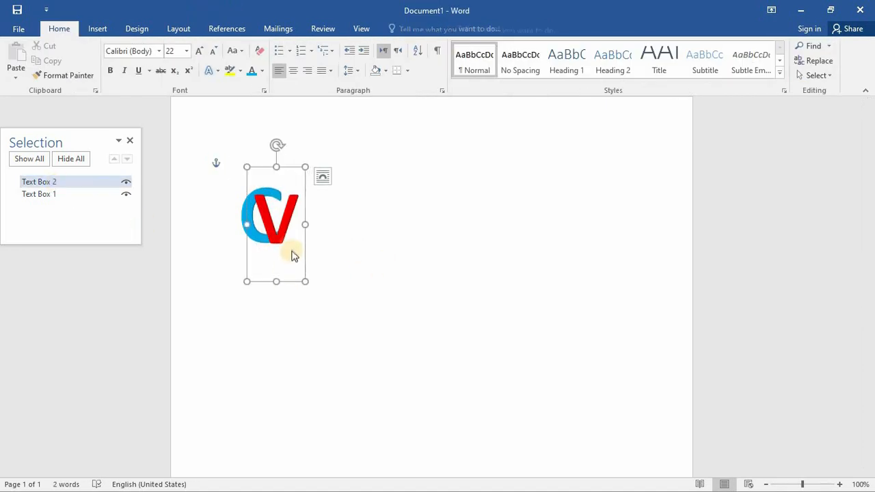
{"action": "left_click", "coordinate": [310, 279]}
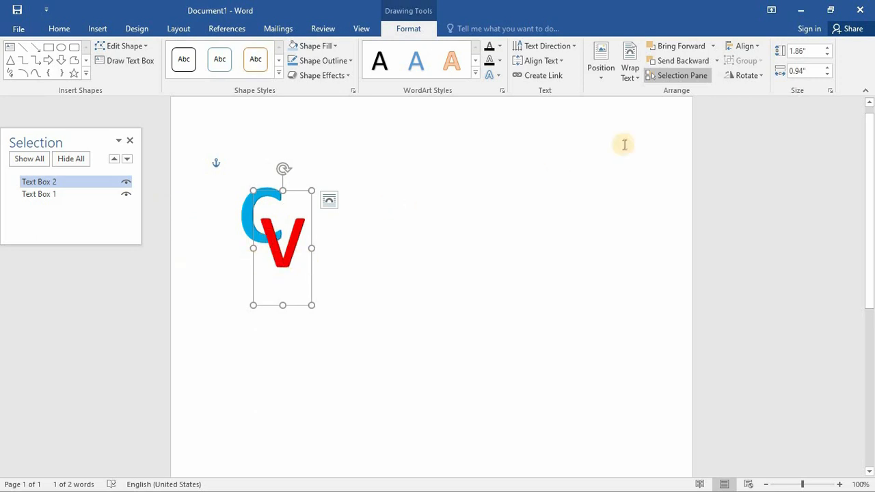
{"action": "left_click", "coordinate": [698, 63]}
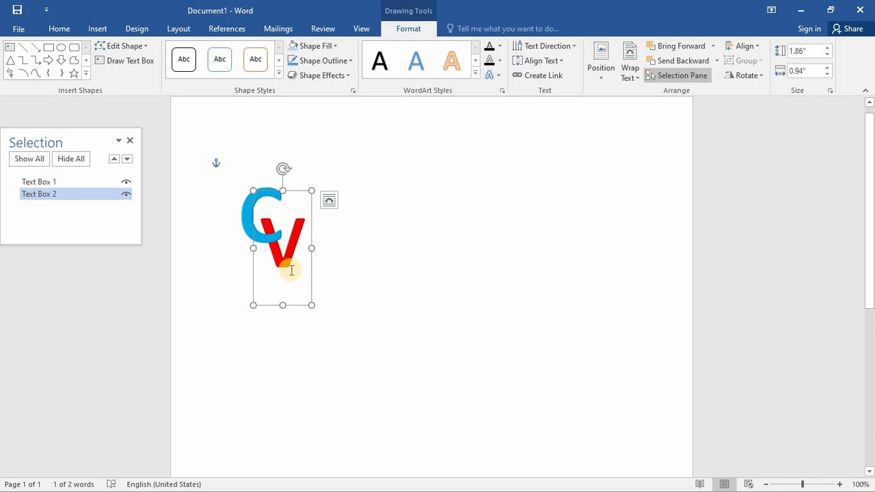
- Try reordering the two text boxes within the Selection pane, and close the pane
{"action": "mouse_move", "coordinate": [62, 197]}
{"action": "left_mouse_down"}
{"action": "mouse_move", "coordinate": [61, 178]}
{"action": "mouse_move", "coordinate": [69, 203]}
{"action": "left_mouse_up"}
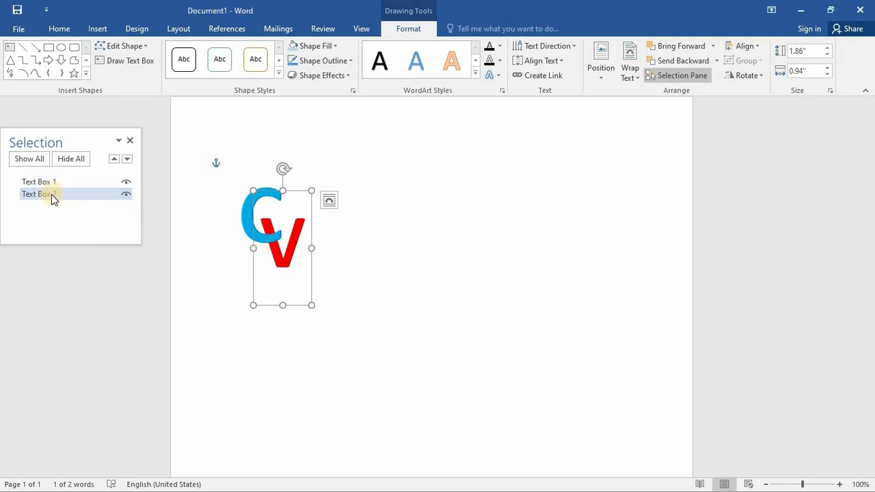
{"action": "left_click_drag", "start_coordinate": [51, 194], "coordinate": [80, 215]}
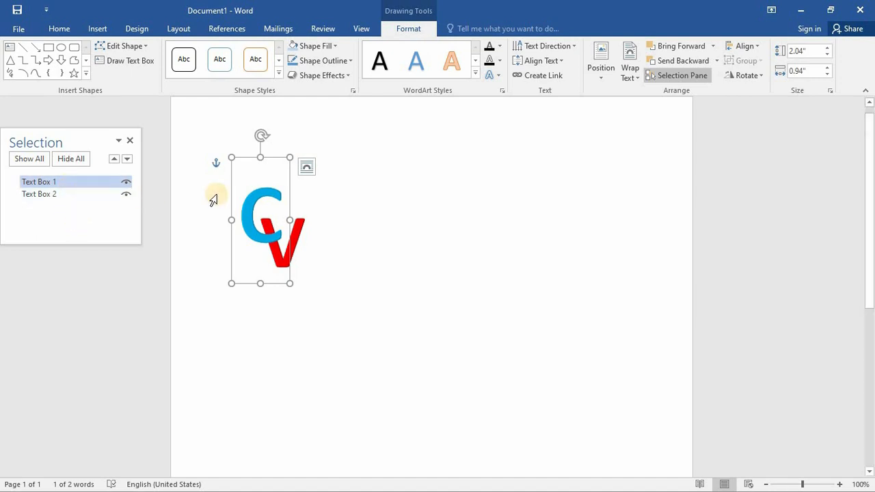
{"action": "left_click", "coordinate": [130, 140]}
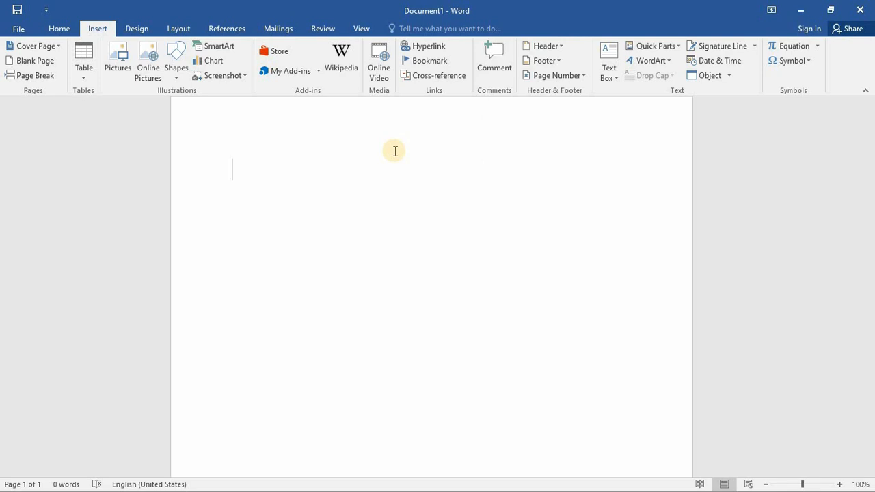
- Fill the blank document with sample text using the =rand(5,5) function
{"action": "type", "text": "=rand"}
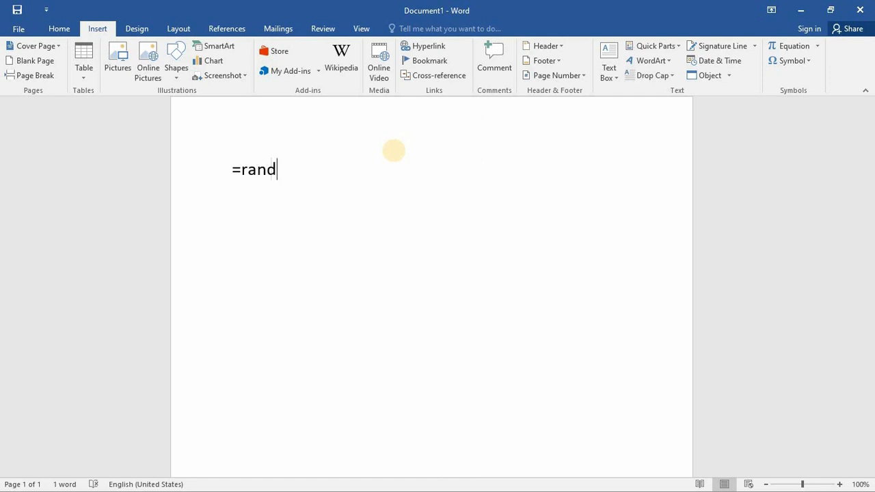
{"action": "type", "text": "(5,5)"}
{"action": "key", "text": "Return"}
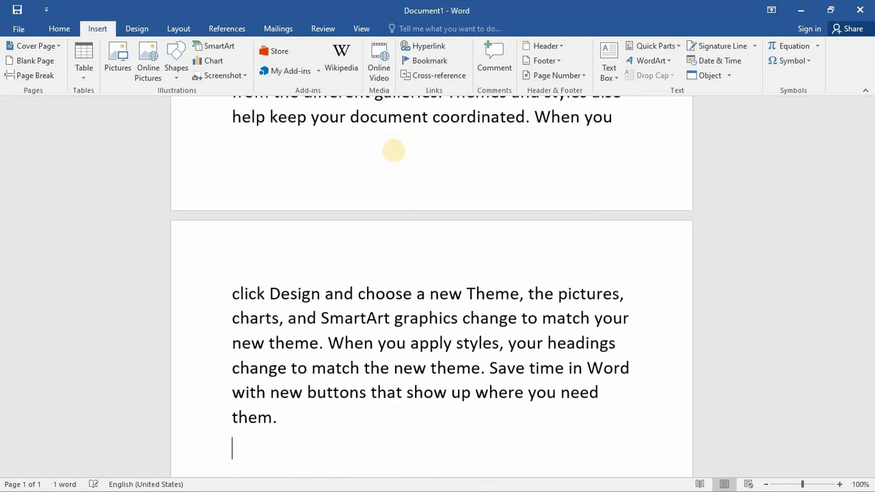
- Set all the sample text to size 11 and place the cursor at the start of the first paragraph
{"action": "key", "text": "ctrl+a"}
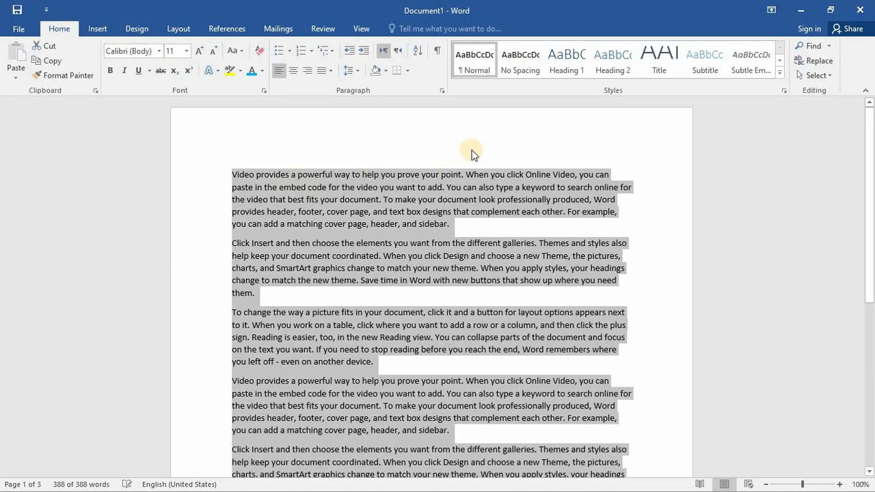
{"action": "left_click", "coordinate": [96, 28]}
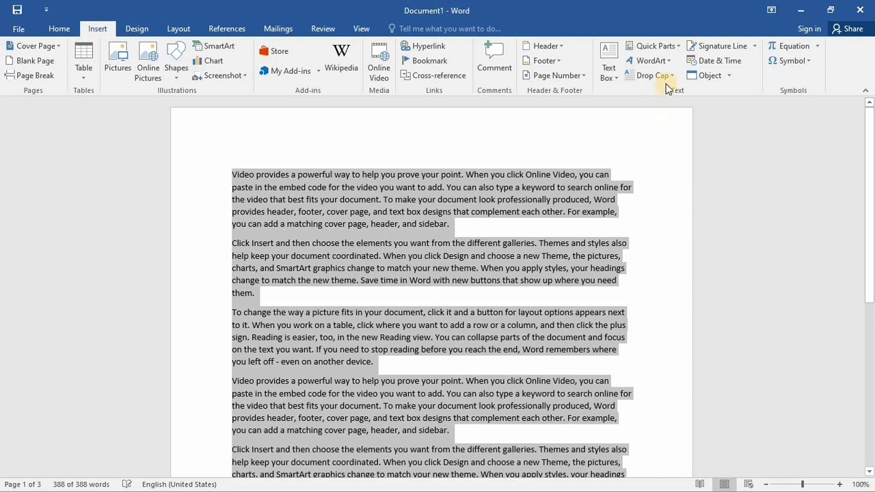
{"action": "left_click", "coordinate": [230, 172]}
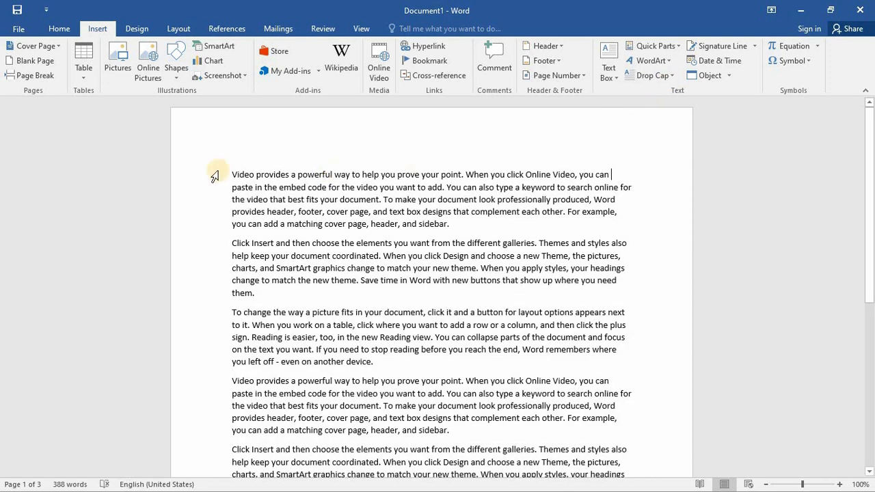
{"action": "left_click", "coordinate": [654, 75]}
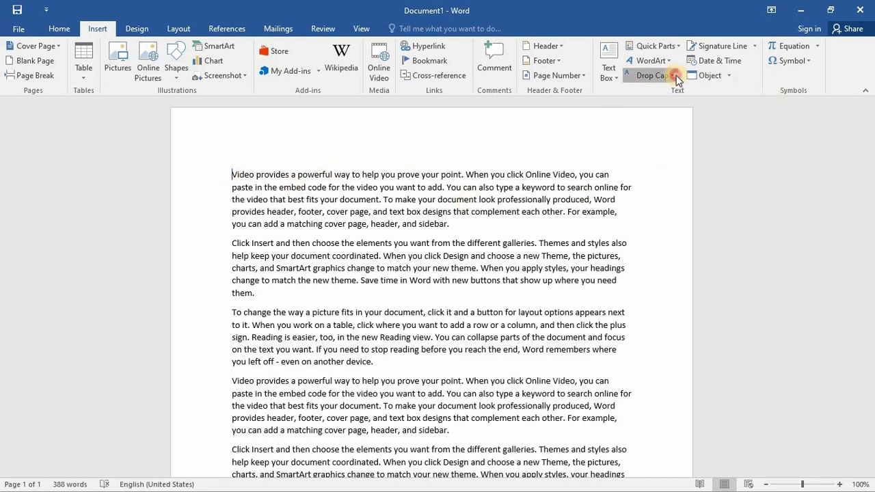
{"action": "left_click", "coordinate": [655, 125]}
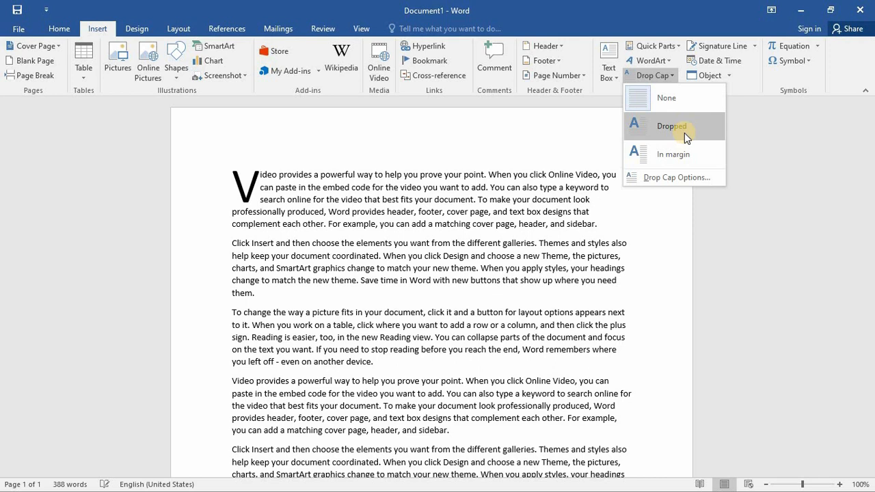
{"action": "left_click", "coordinate": [679, 178]}
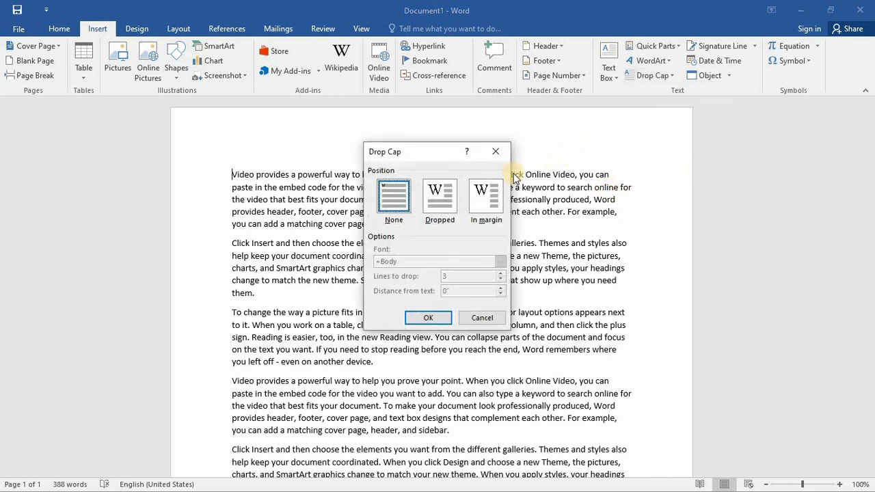
{"action": "left_click_drag", "start_coordinate": [430, 150], "coordinate": [565, 130]}
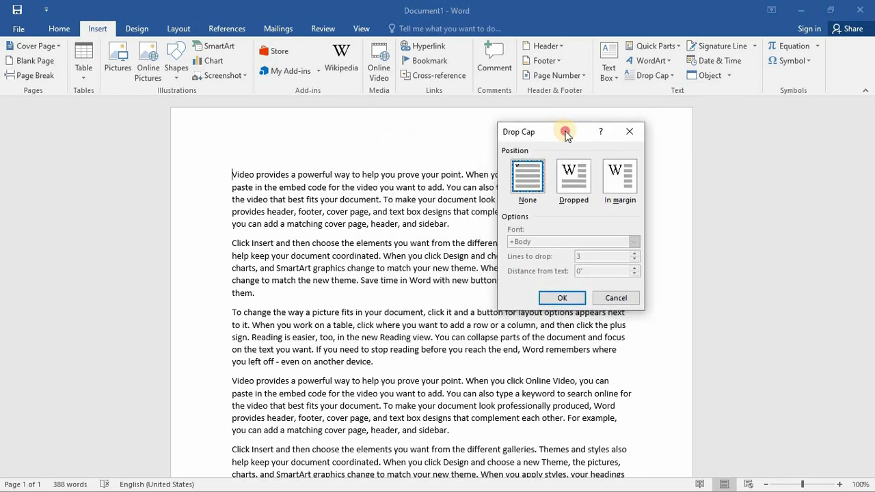
{"action": "left_click", "coordinate": [578, 186]}
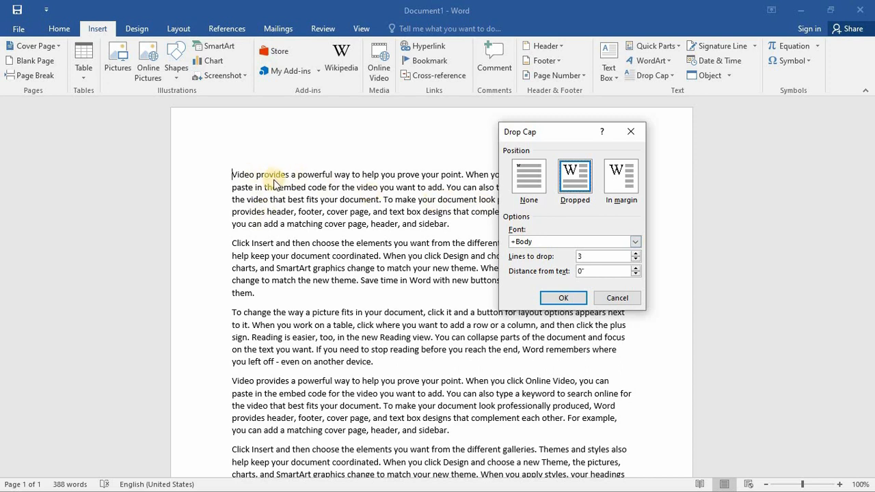
{"action": "left_click", "coordinate": [620, 299]}
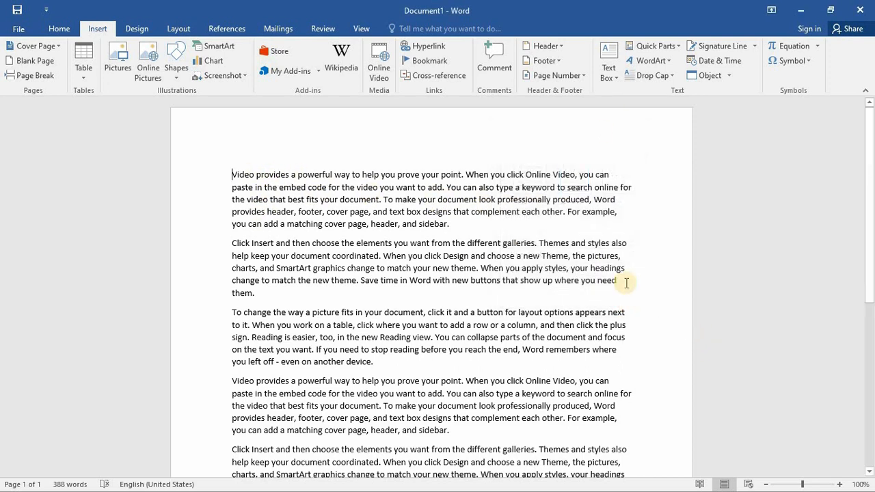
- Add a dropped cap to the first paragraph that spans 4 lines and sits 0.4" from the text
{"action": "left_click", "coordinate": [656, 75]}
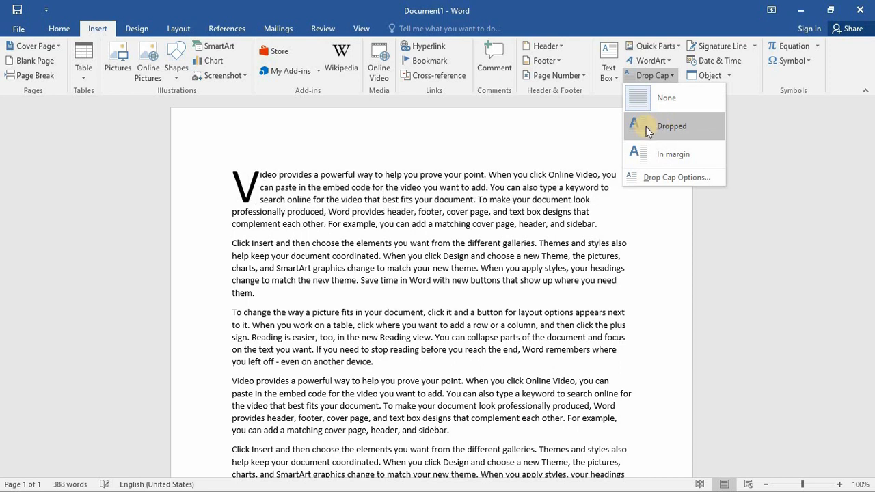
{"action": "left_click", "coordinate": [657, 177]}
{"action": "left_click", "coordinate": [575, 176]}
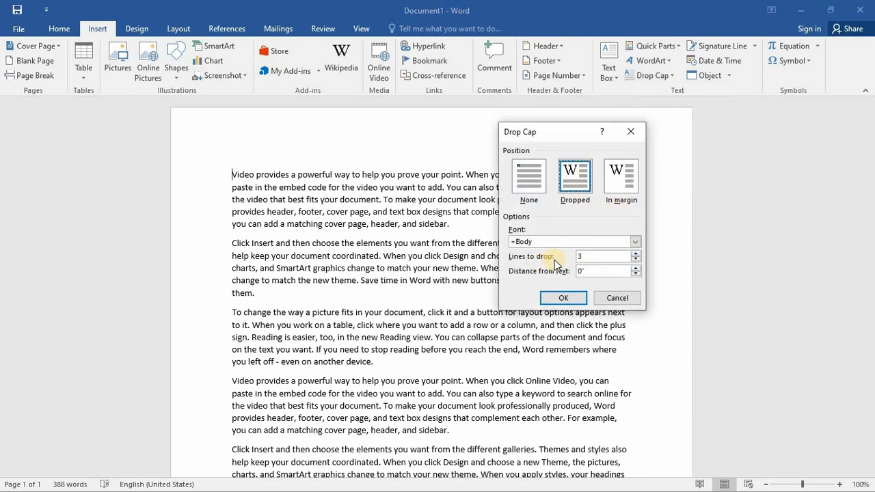
{"action": "left_click", "coordinate": [635, 253]}
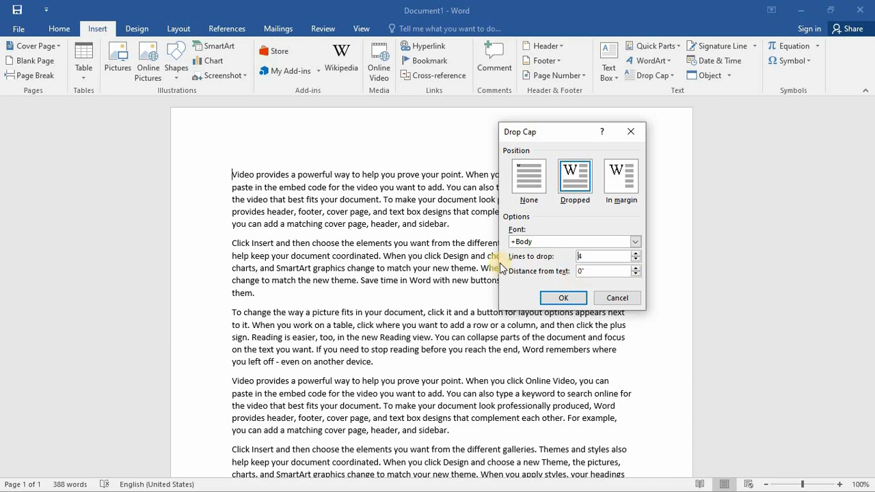
{"action": "left_click", "coordinate": [635, 268]}
{"action": "left_click", "coordinate": [636, 268]}
{"action": "left_click", "coordinate": [635, 268]}
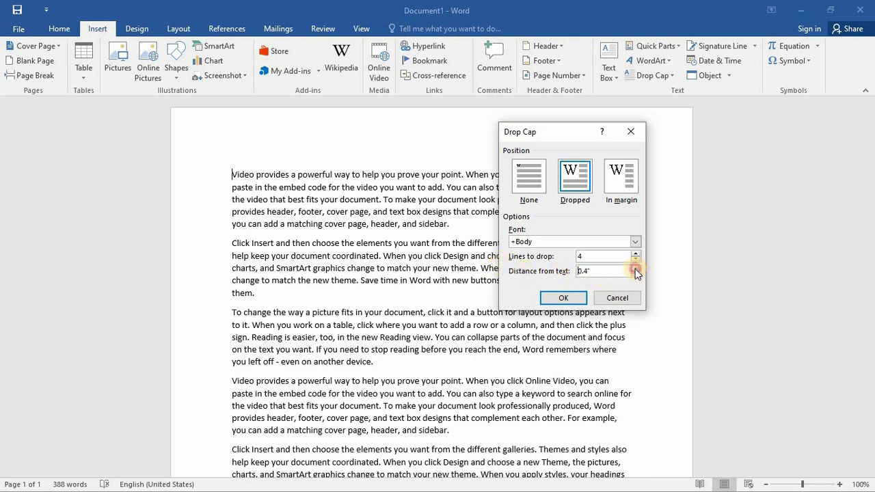
{"action": "left_click", "coordinate": [636, 268]}
{"action": "left_click", "coordinate": [563, 298]}
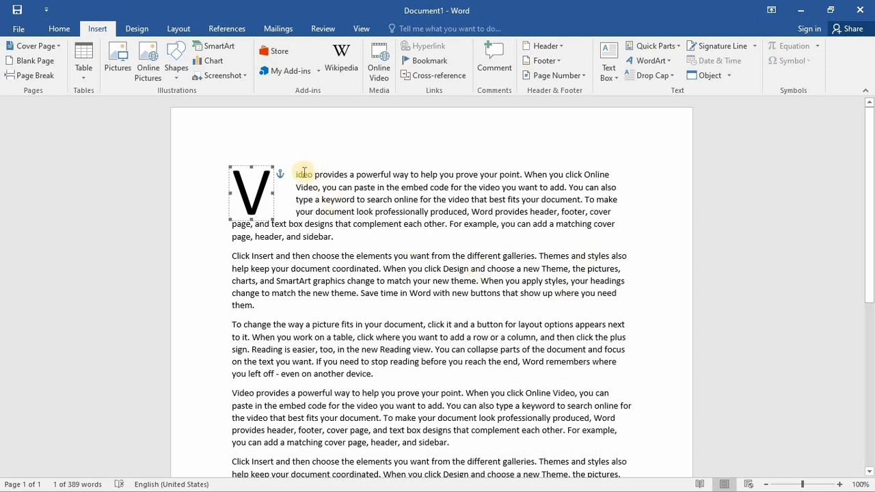
- Set the V drop cap's distance from text to 0"
{"action": "left_click", "coordinate": [282, 199]}
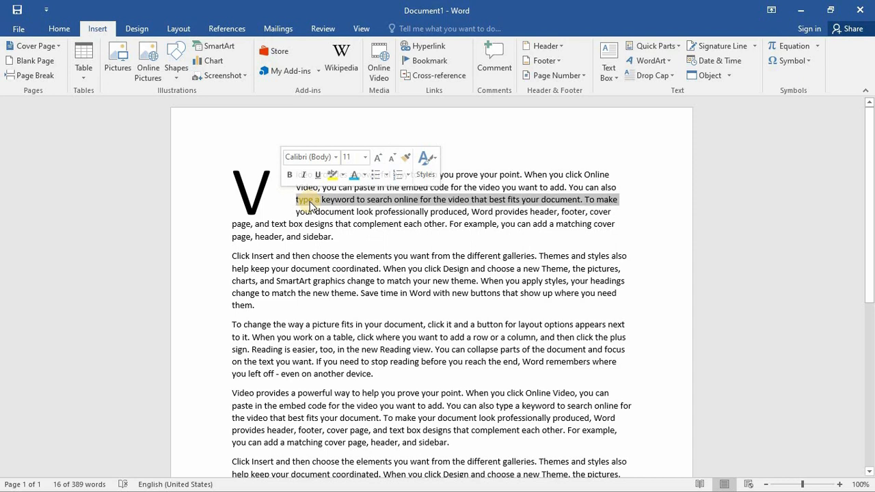
{"action": "left_click", "coordinate": [267, 198]}
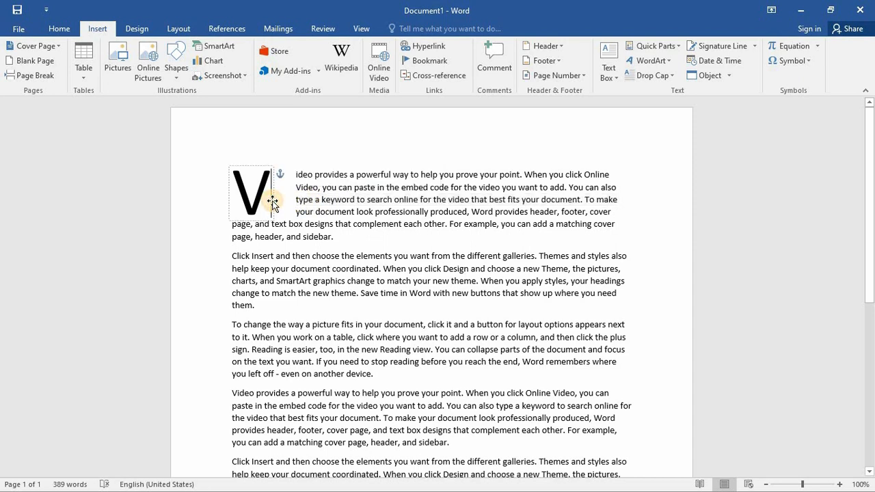
{"action": "left_click", "coordinate": [673, 77]}
{"action": "left_click", "coordinate": [658, 178]}
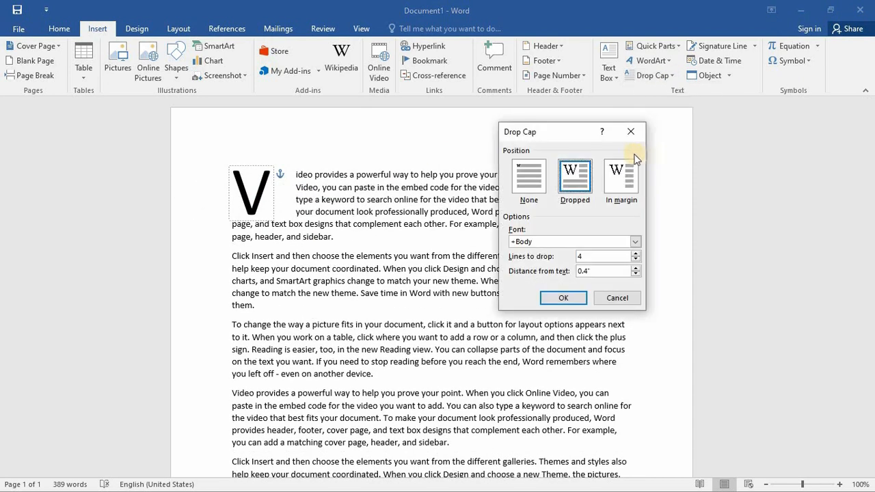
{"action": "left_click", "coordinate": [635, 270]}
{"action": "left_click", "coordinate": [636, 270]}
{"action": "left_click", "coordinate": [564, 298]}
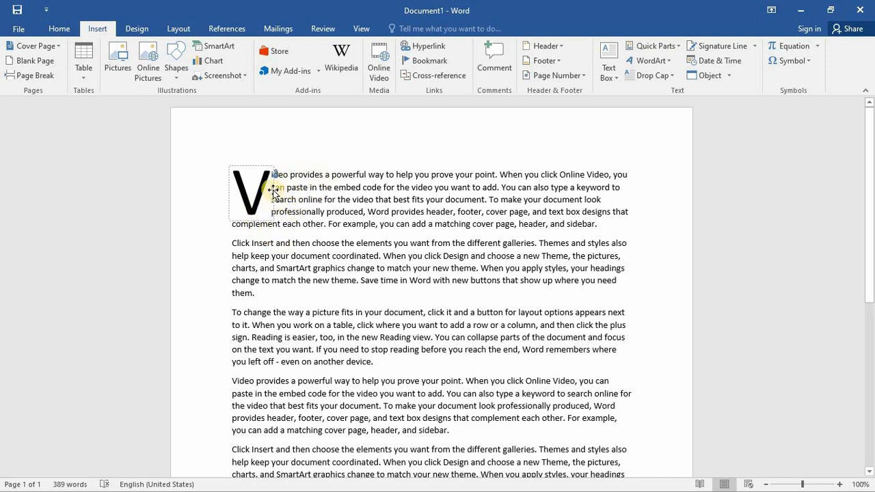
- Reduce the V drop cap's lines to drop to 2
{"action": "left_click", "coordinate": [653, 75]}
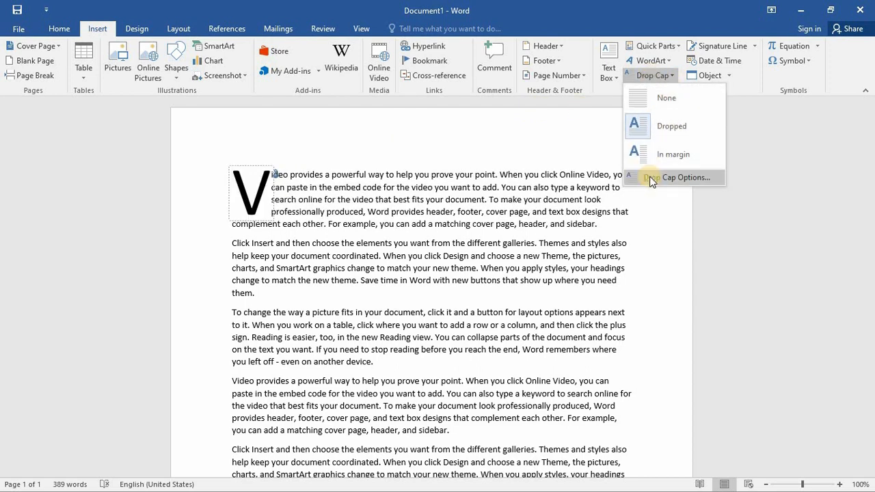
{"action": "left_click", "coordinate": [677, 177]}
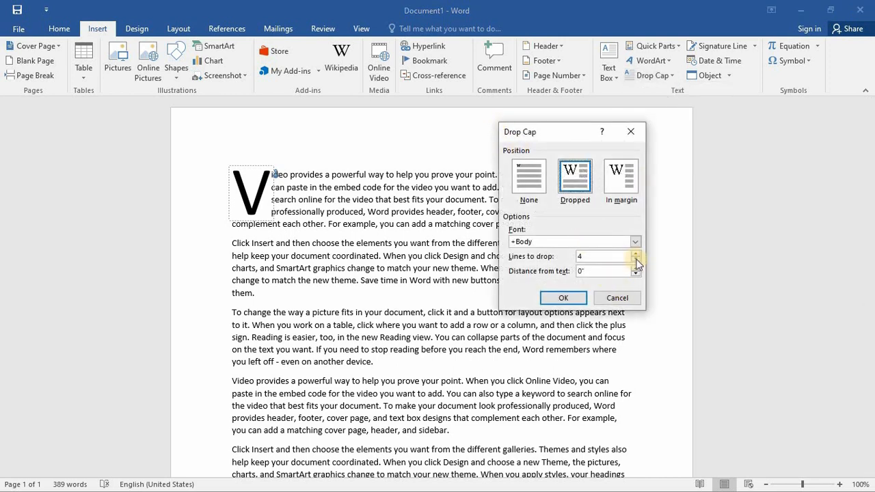
{"action": "left_click", "coordinate": [636, 260]}
{"action": "left_click", "coordinate": [636, 260]}
{"action": "left_click", "coordinate": [542, 297]}
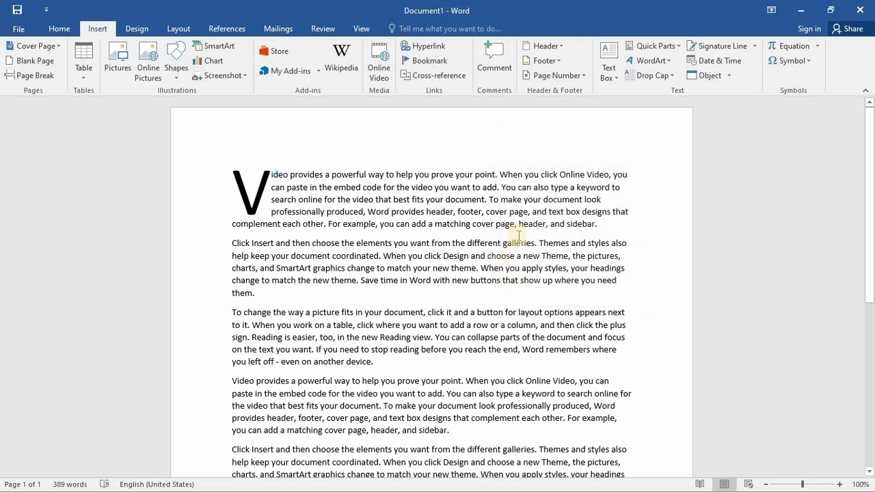
{"action": "left_click", "coordinate": [314, 175]}
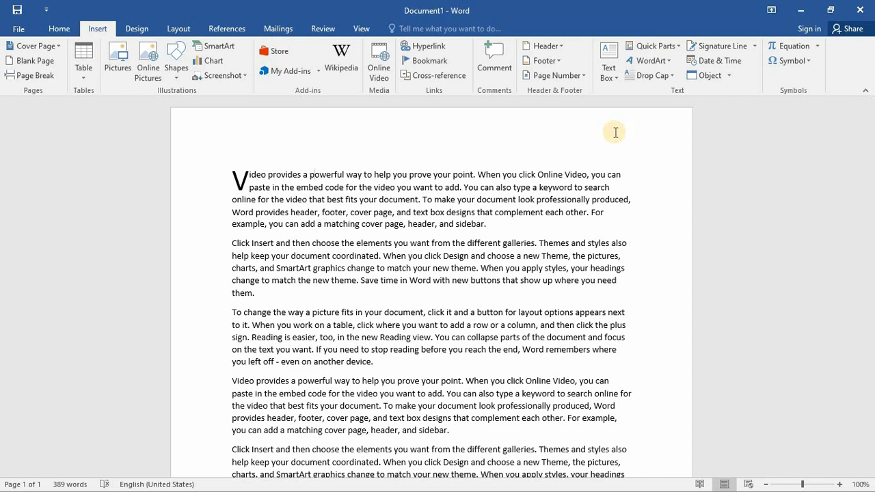
- Insert a signature line, leaving the signer fields empty and the default instructions and sign date option in place
{"action": "left_click", "coordinate": [737, 45]}
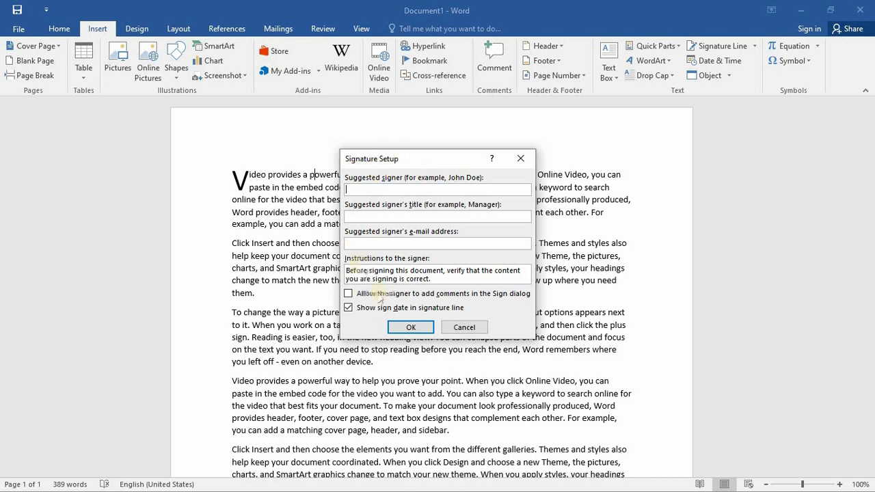
{"action": "left_click", "coordinate": [410, 216]}
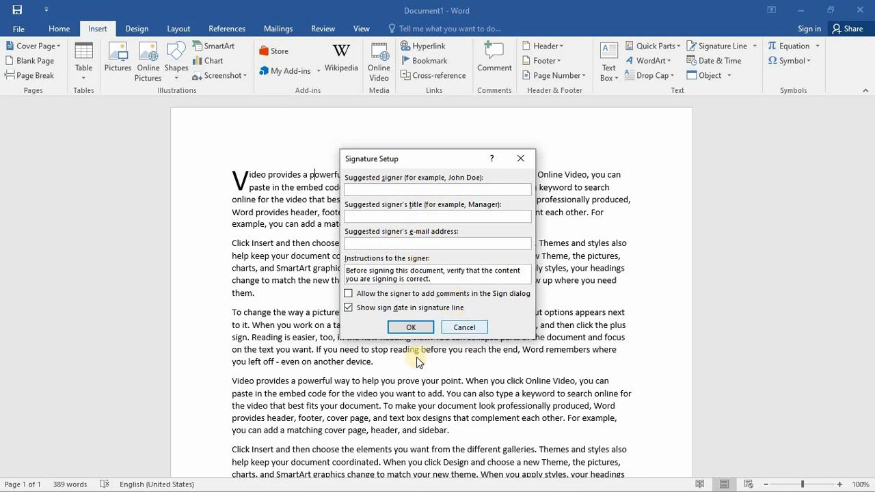
{"action": "left_click", "coordinate": [405, 327]}
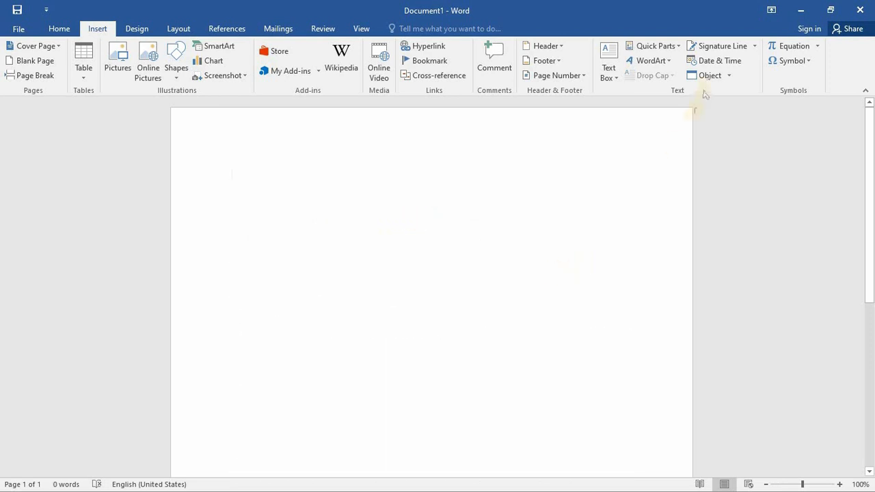
- View the available date and time formats without inserting one
{"action": "left_click", "coordinate": [723, 63]}
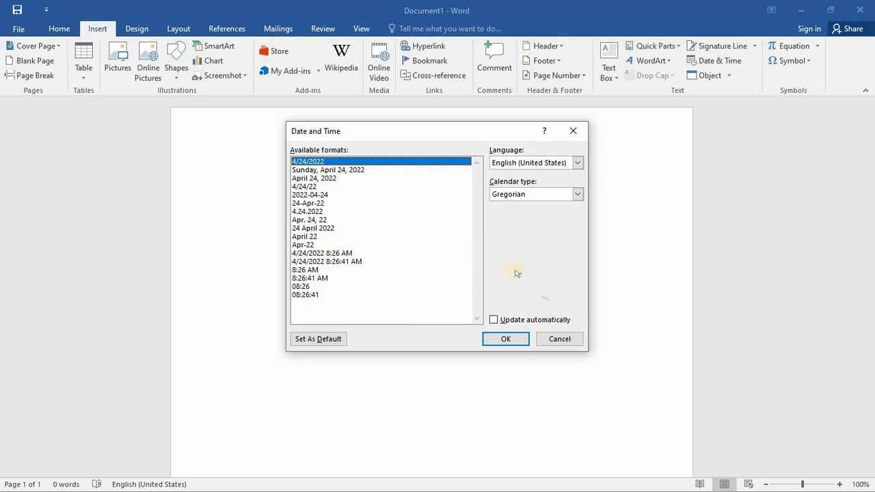
{"action": "left_click", "coordinate": [557, 341]}
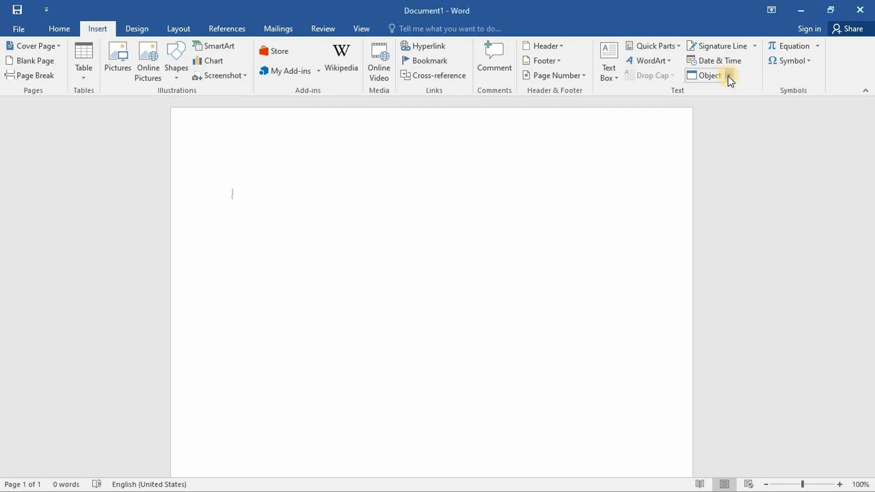
- Insert a new Bitmap Image object into the blank document
{"action": "left_click", "coordinate": [727, 77]}
{"action": "left_click", "coordinate": [724, 90]}
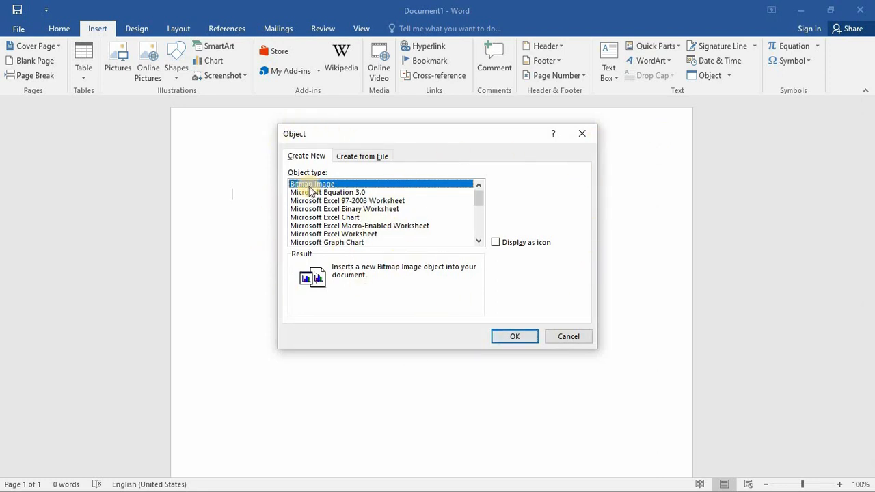
{"action": "left_click", "coordinate": [511, 337]}
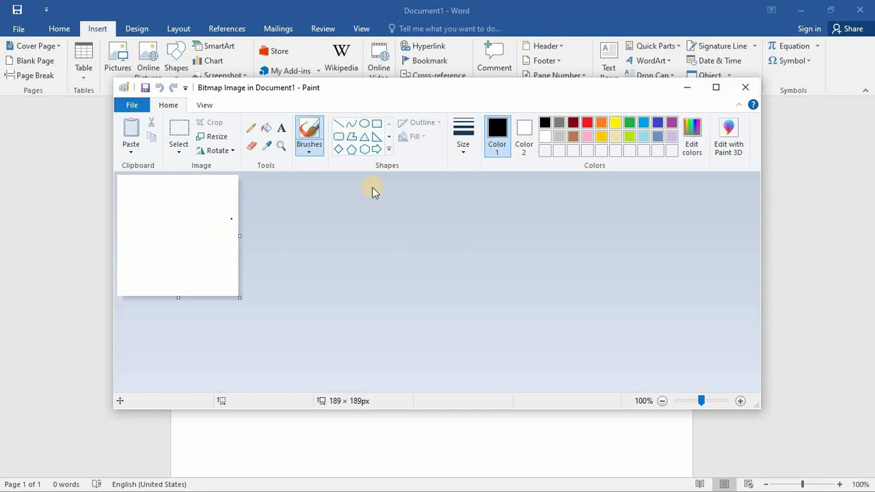
- Draw a five-point star about 90 × 90 px near the middle of the bitmap canvas in Paint
{"action": "left_click", "coordinate": [388, 139]}
{"action": "left_click", "coordinate": [389, 139]}
{"action": "left_click", "coordinate": [389, 140]}
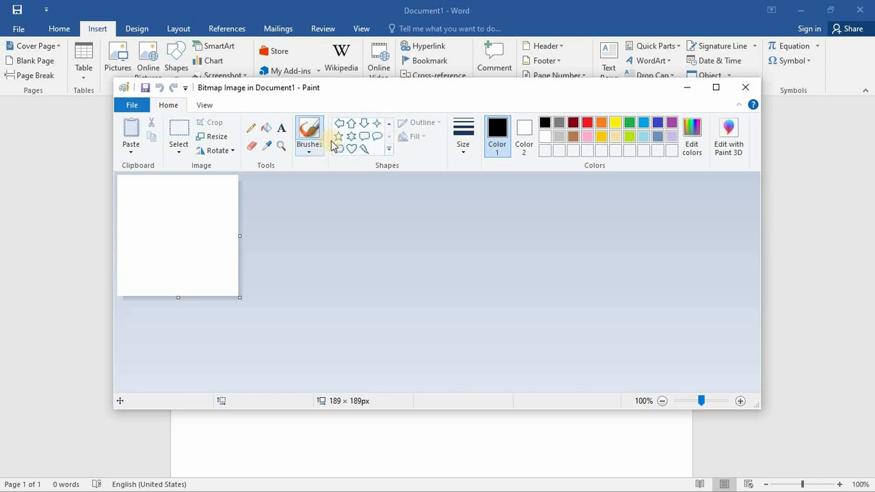
{"action": "left_click", "coordinate": [338, 136]}
{"action": "left_click_drag", "start_coordinate": [158, 213], "coordinate": [165, 220]}
{"action": "left_click_drag", "start_coordinate": [201, 255], "coordinate": [188, 237]}
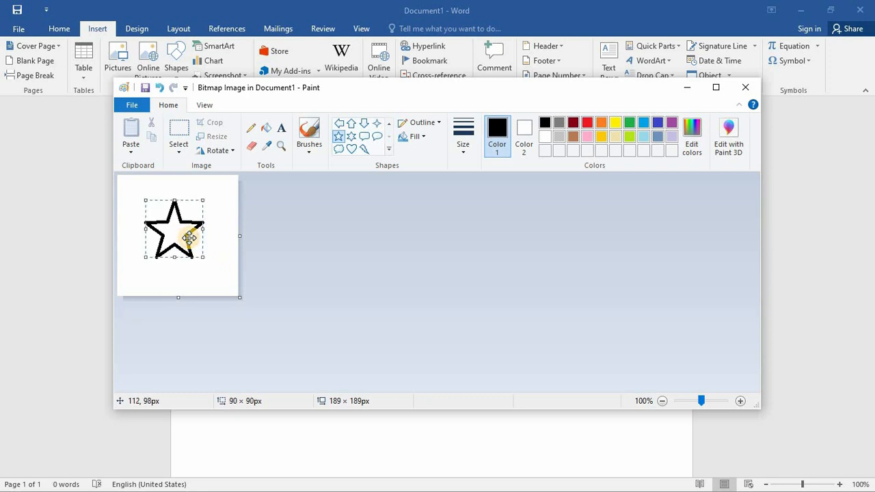
- Fill the star with light blue and the background around it with red
{"action": "left_click", "coordinate": [267, 131]}
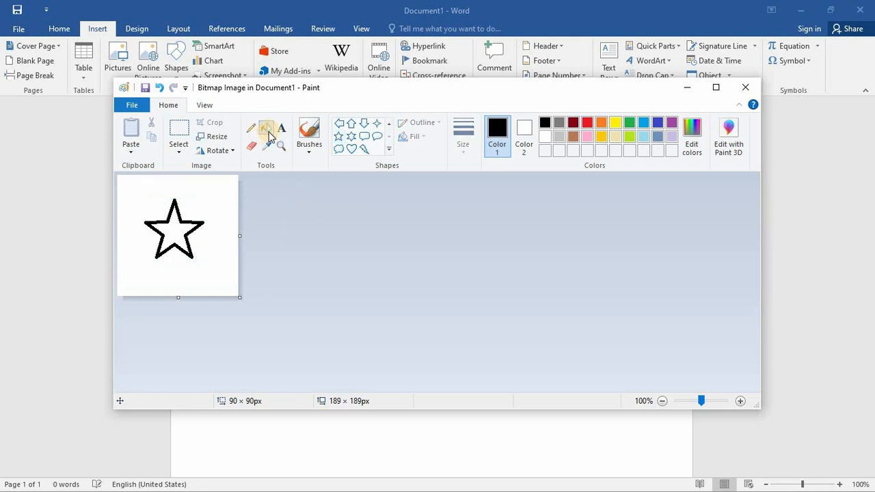
{"action": "left_click", "coordinate": [642, 125]}
{"action": "left_click", "coordinate": [178, 231]}
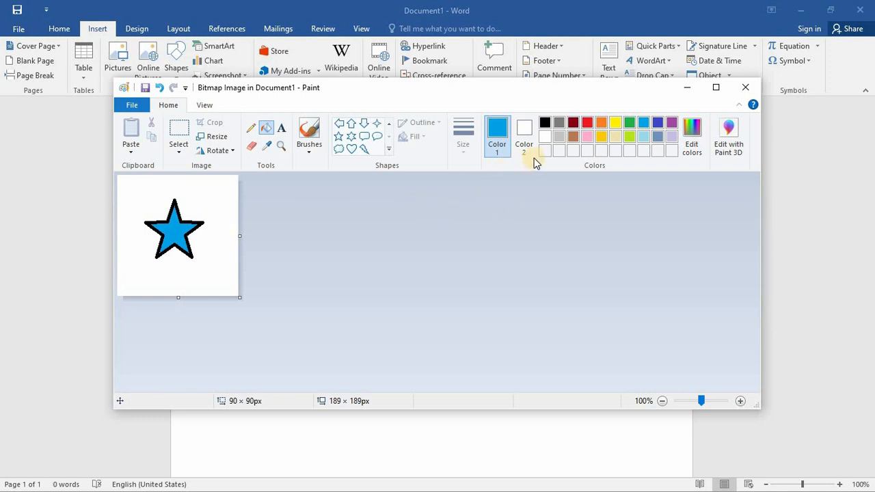
{"action": "left_click", "coordinate": [587, 124]}
{"action": "left_click", "coordinate": [210, 197]}
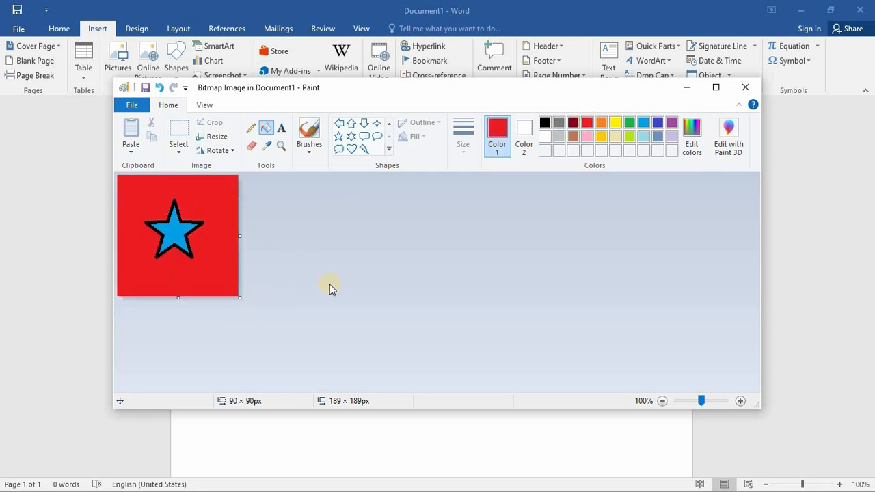
- Close Paint to return to the Word document and reopen the embedded star image for editing
{"action": "left_click", "coordinate": [743, 87]}
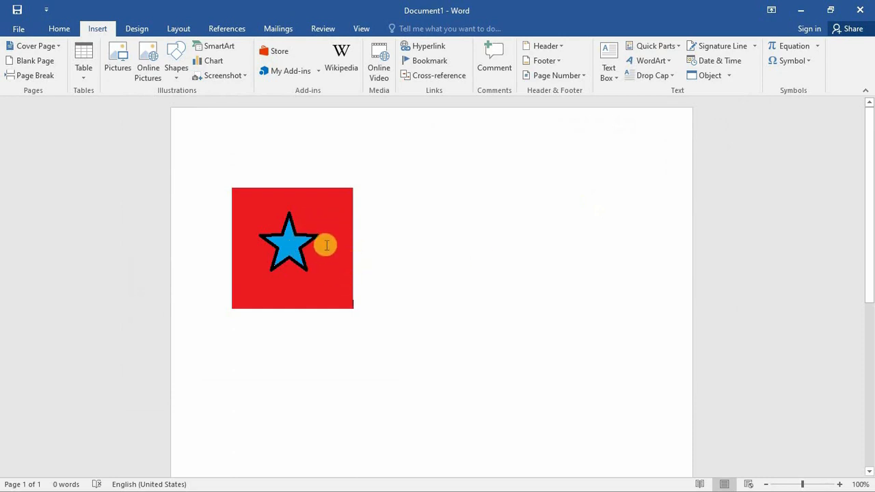
{"action": "left_click", "coordinate": [331, 273]}
{"action": "double_click", "coordinate": [337, 261]}
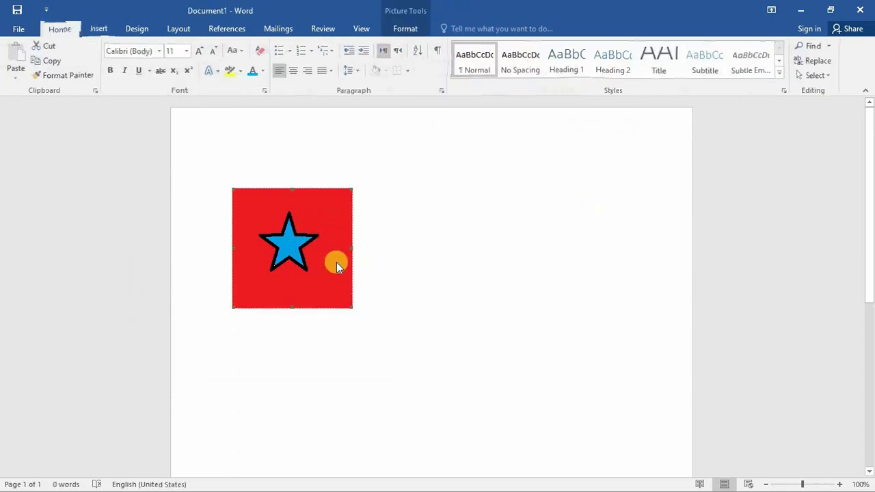
{"action": "left_click", "coordinate": [333, 248]}
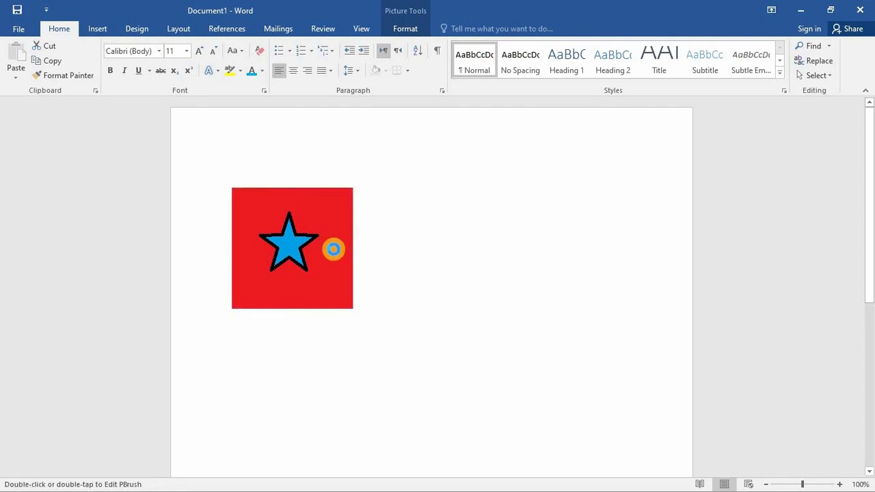
{"action": "double_click", "coordinate": [334, 249]}
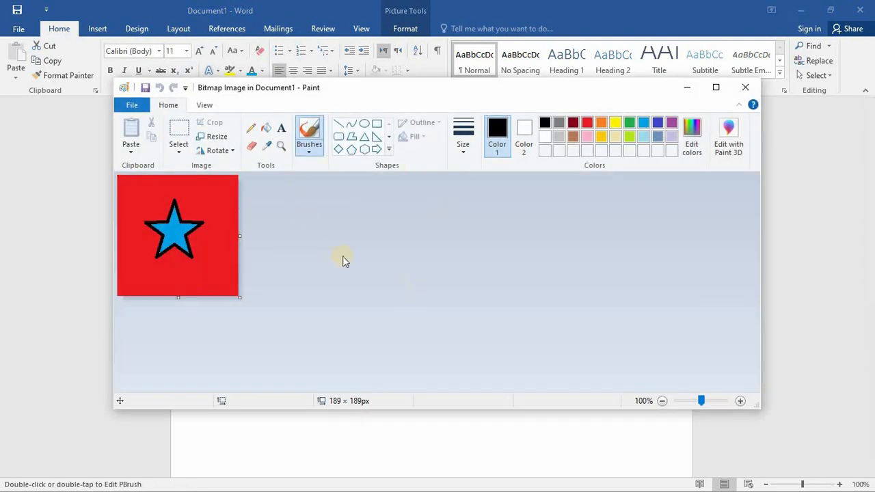
- Fill the background around the star with lime and close Paint to return to the document
{"action": "left_click", "coordinate": [265, 133]}
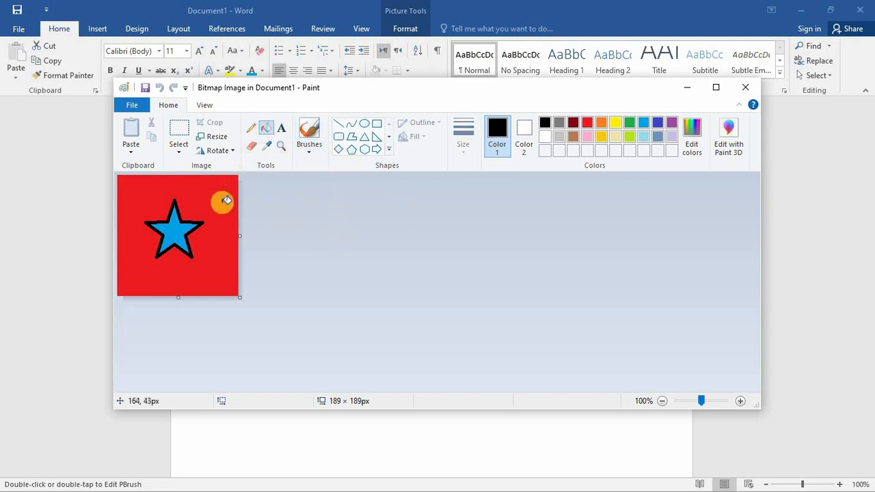
{"action": "left_click", "coordinate": [629, 137]}
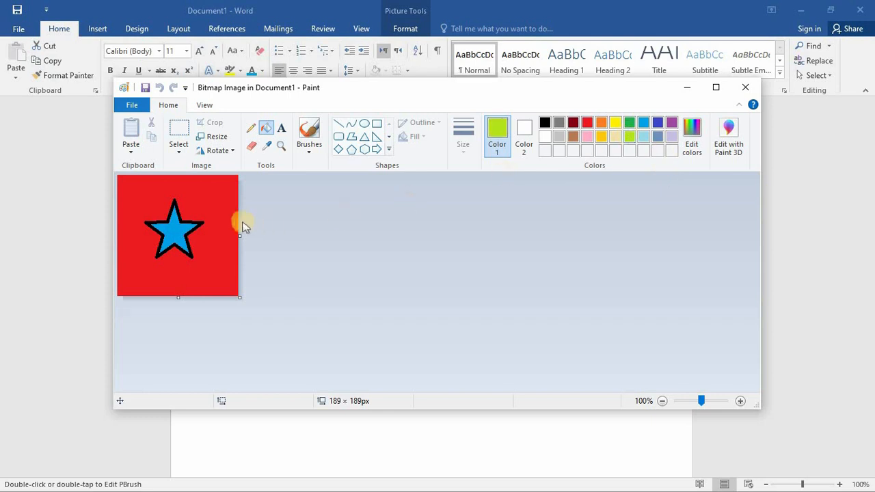
{"action": "left_click", "coordinate": [221, 201]}
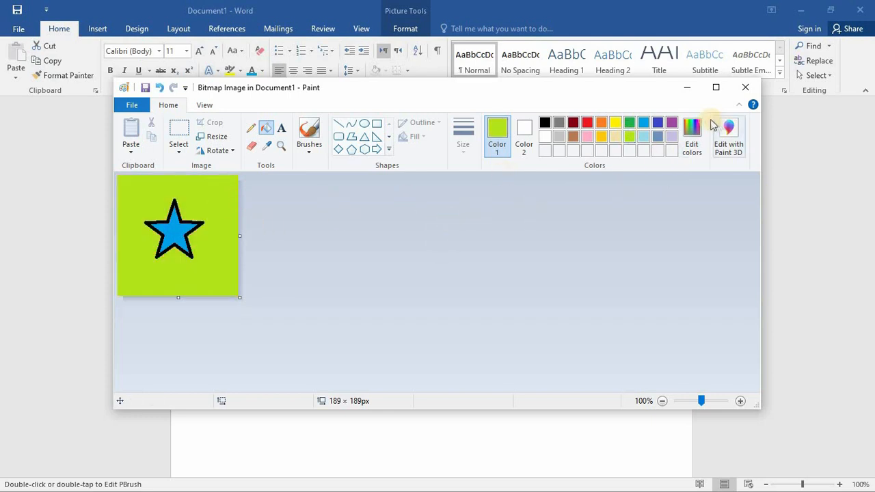
{"action": "left_click", "coordinate": [745, 87]}
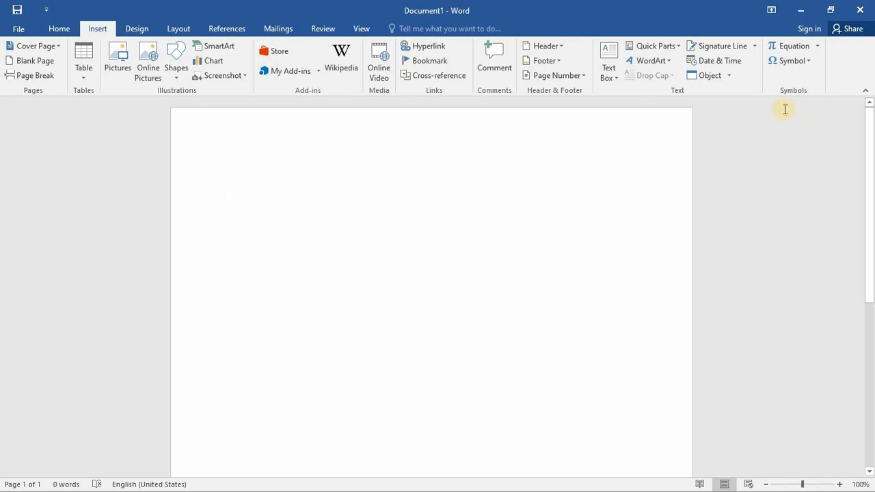
- Look through the built-in equations and insert a new blank equation into the empty document
{"action": "left_click", "coordinate": [818, 46]}
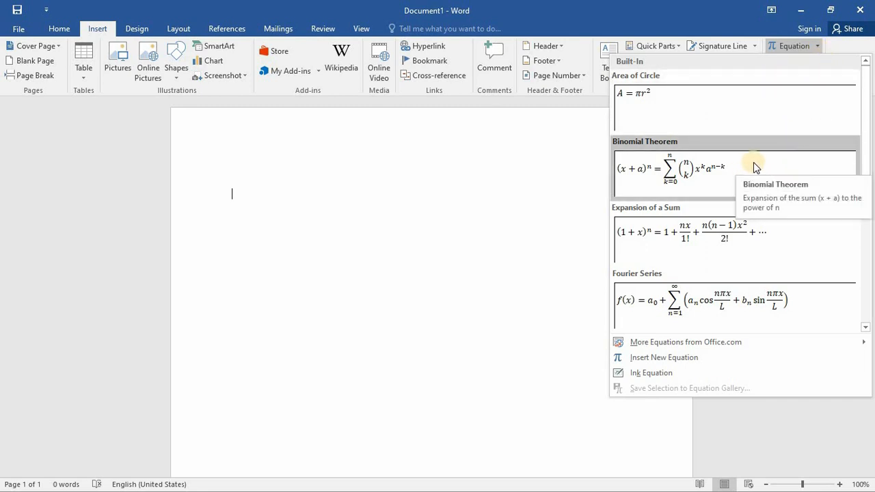
{"action": "left_click_drag", "start_coordinate": [868, 164], "coordinate": [871, 214]}
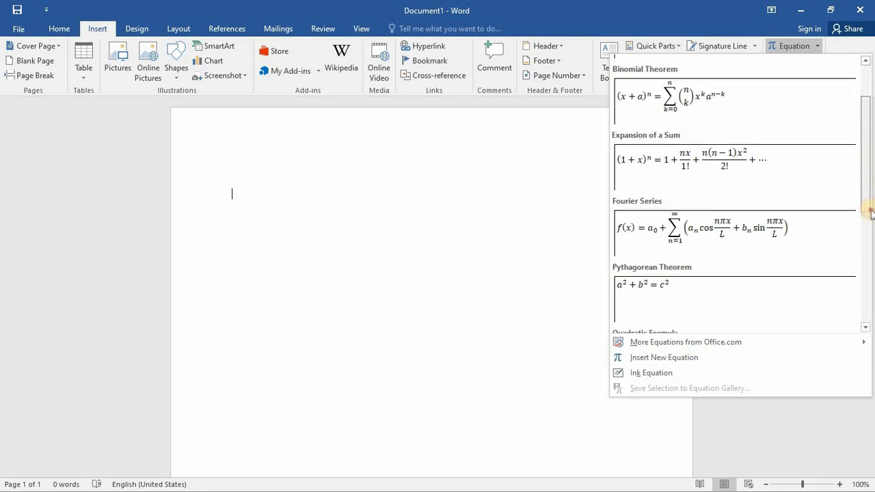
{"action": "scroll", "coordinate": [758, 308], "scroll_direction": "down", "scroll_amount": 4}
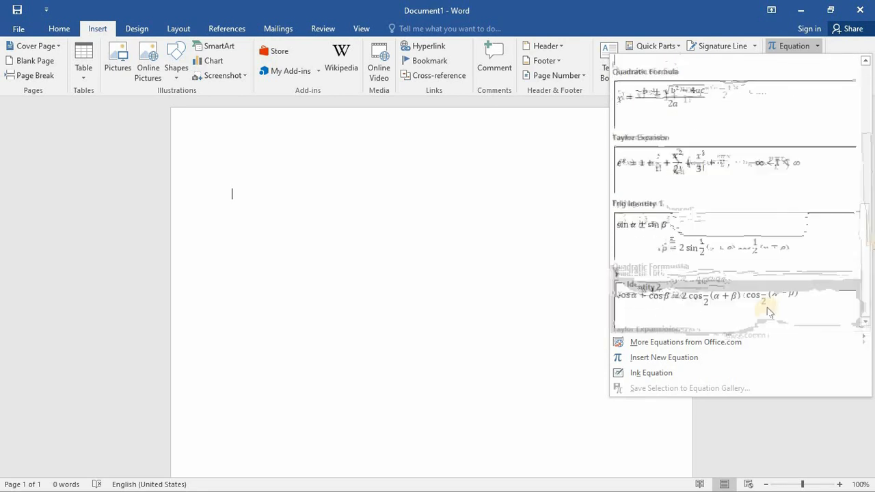
{"action": "left_click", "coordinate": [655, 358]}
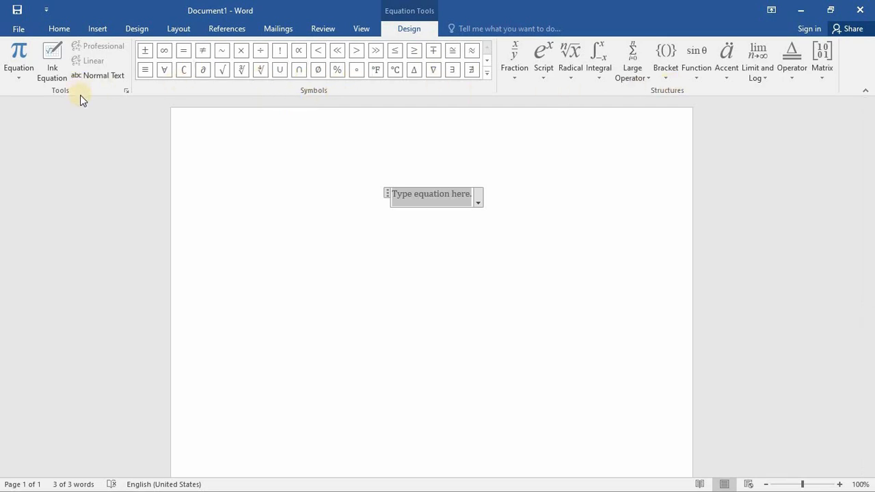
- Build the equation 2/4 + 6/4 using stacked fractions
{"action": "left_click", "coordinate": [519, 76]}
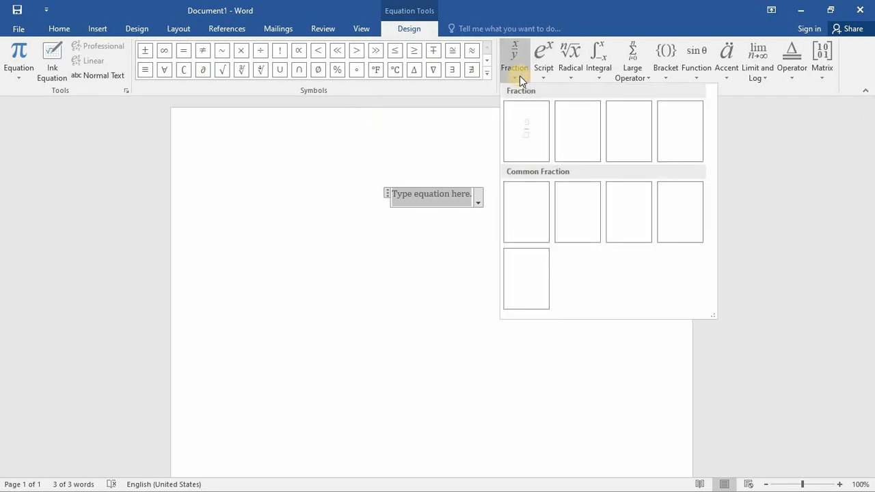
{"action": "left_click", "coordinate": [526, 135]}
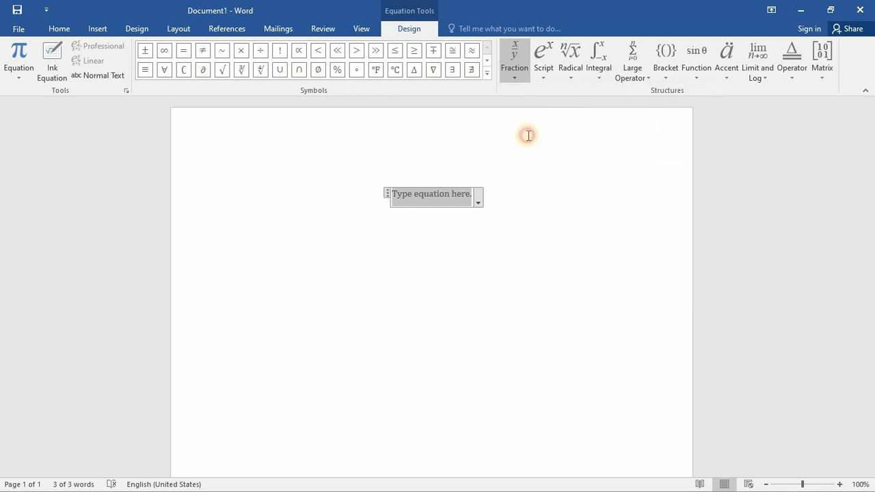
{"action": "left_click", "coordinate": [431, 193]}
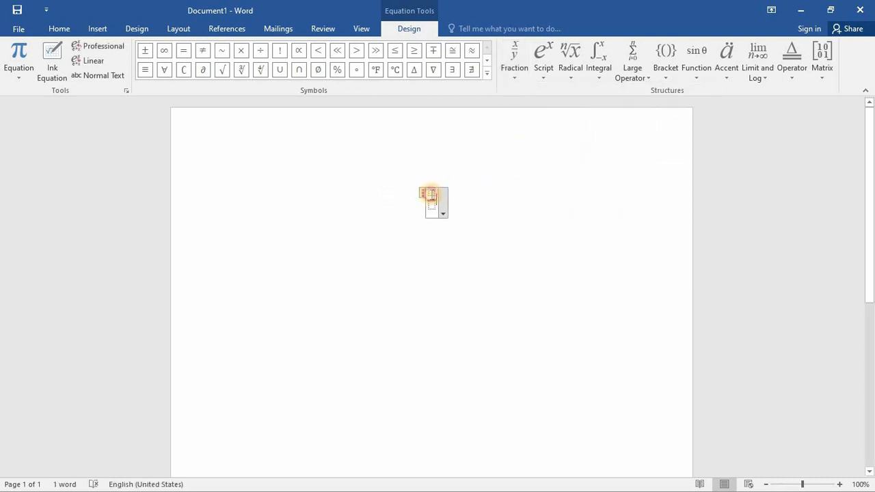
{"action": "type", "text": "2"}
{"action": "left_click", "coordinate": [435, 205]}
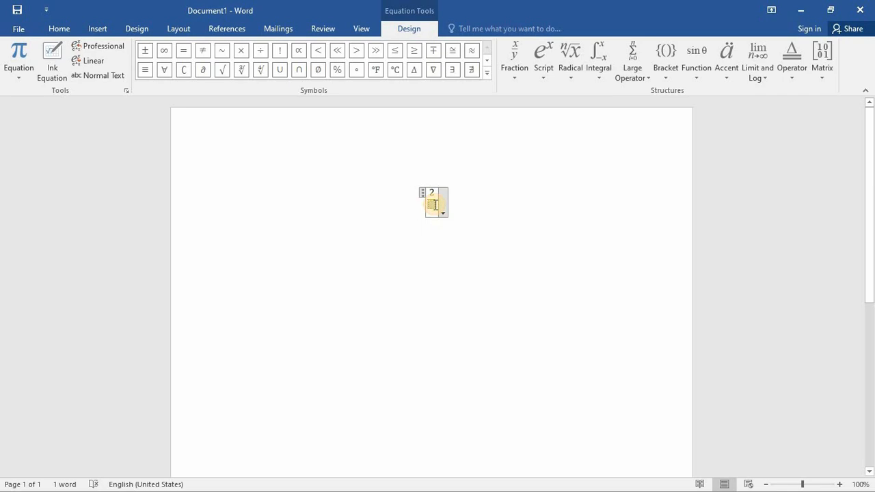
{"action": "type", "text": "4+6/4"}
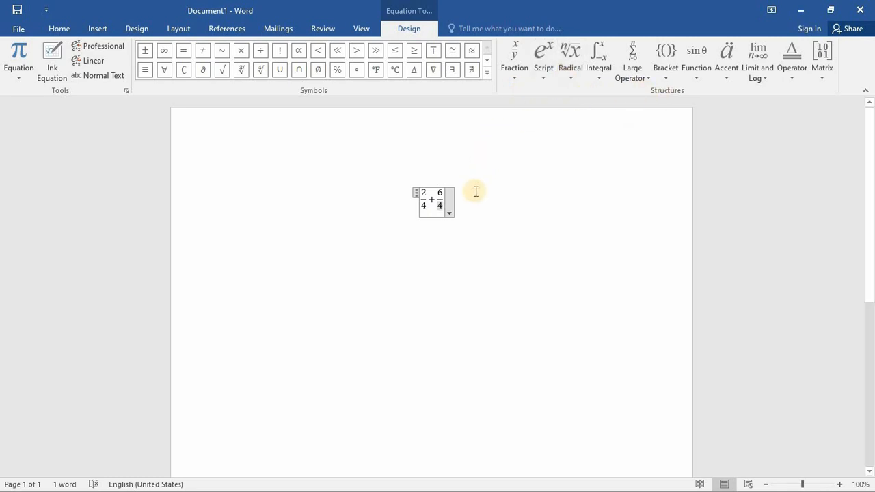
- Save the equation to the Equations gallery as 2/4+6/4 and insert the saved copy into the document
{"action": "left_click", "coordinate": [450, 211]}
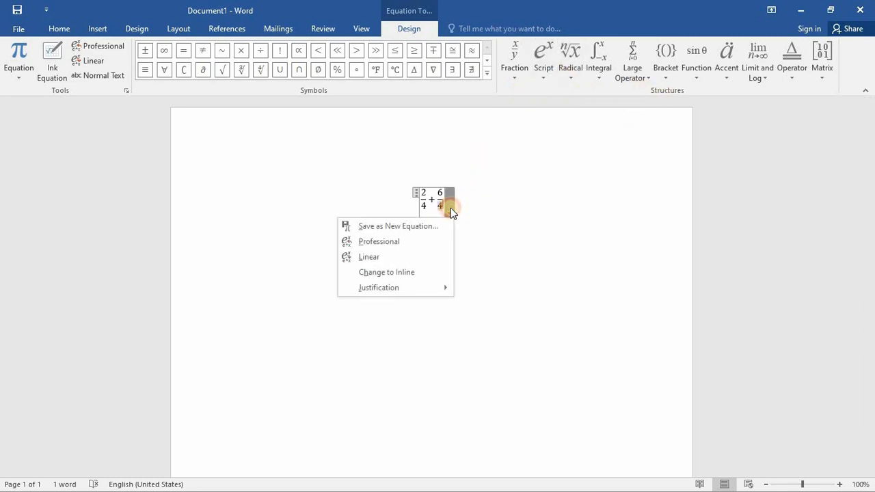
{"action": "left_click", "coordinate": [418, 225]}
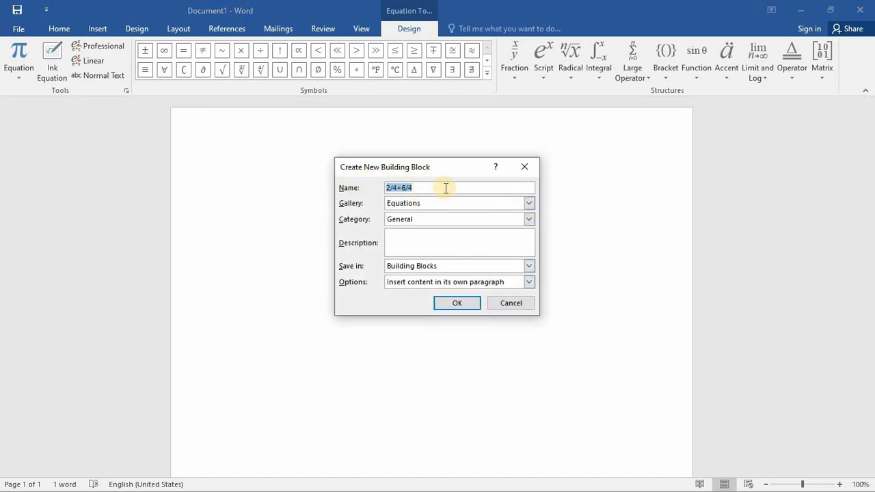
{"action": "left_click", "coordinate": [454, 305]}
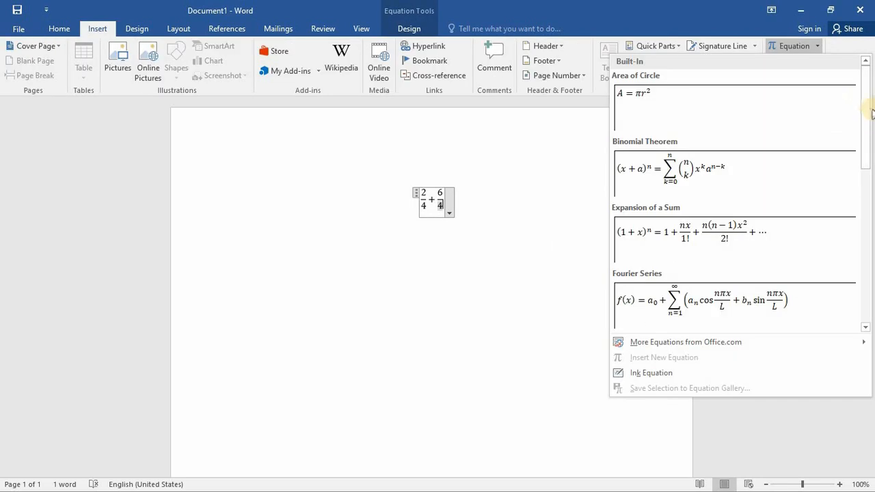
{"action": "left_click_drag", "start_coordinate": [865, 97], "coordinate": [872, 262]}
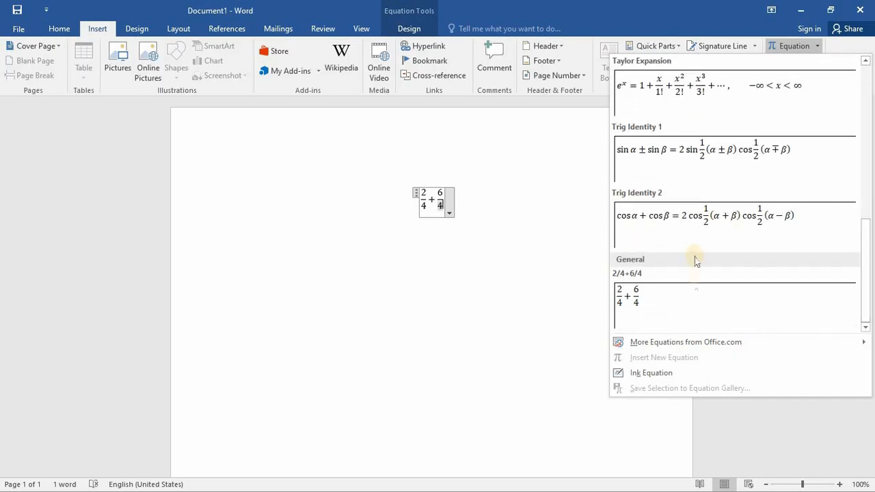
{"action": "left_click", "coordinate": [681, 309]}
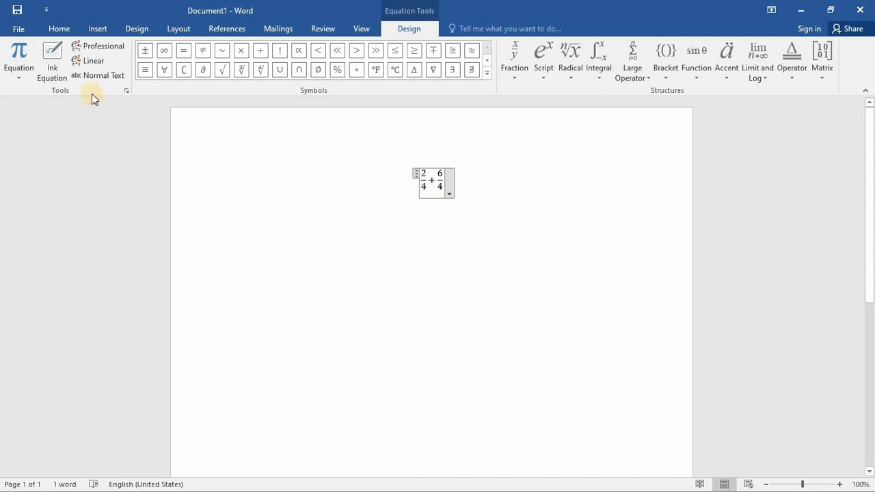
- Start an ink equation by handwriting a² +, erasing the plus sign and redrawing it farther from the a²
{"action": "left_click", "coordinate": [45, 64]}
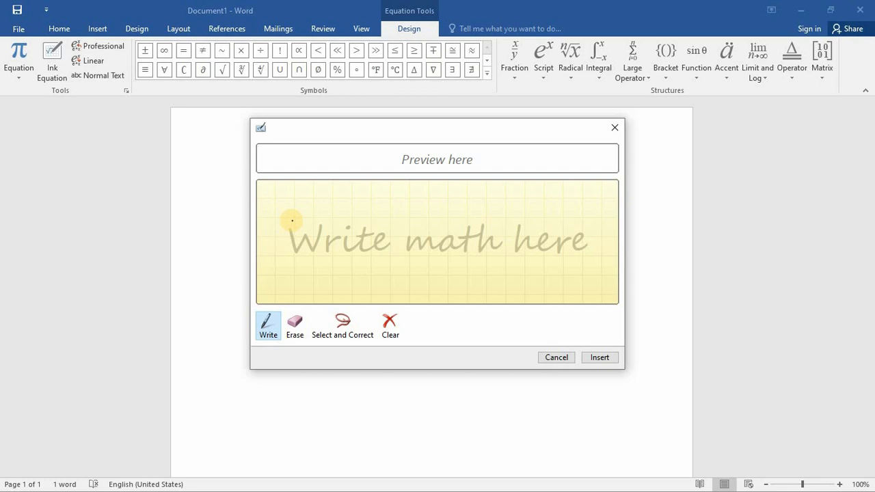
{"action": "mouse_move", "coordinate": [292, 219]}
{"action": "left_mouse_down"}
{"action": "mouse_move", "coordinate": [287, 228]}
{"action": "mouse_move", "coordinate": [301, 222]}
{"action": "mouse_move", "coordinate": [313, 242]}
{"action": "mouse_move", "coordinate": [319, 220]}
{"action": "mouse_move", "coordinate": [333, 238]}
{"action": "mouse_move", "coordinate": [343, 231]}
{"action": "left_mouse_up"}
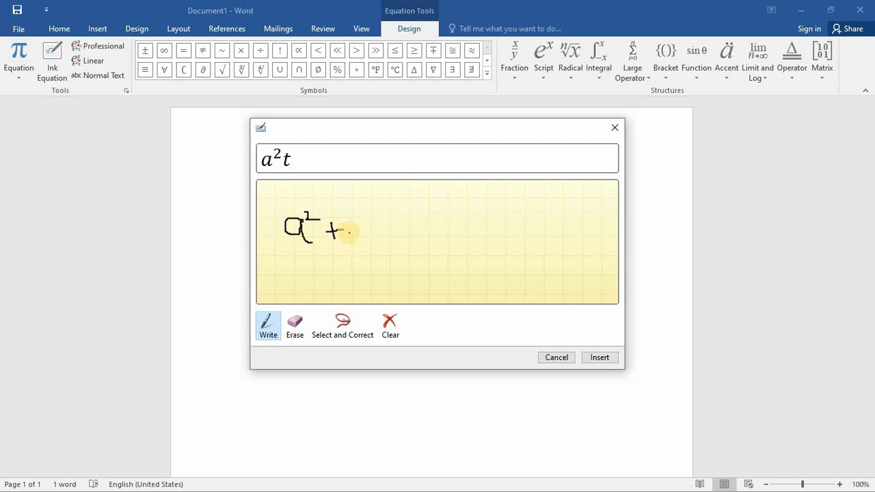
{"action": "left_click", "coordinate": [295, 319]}
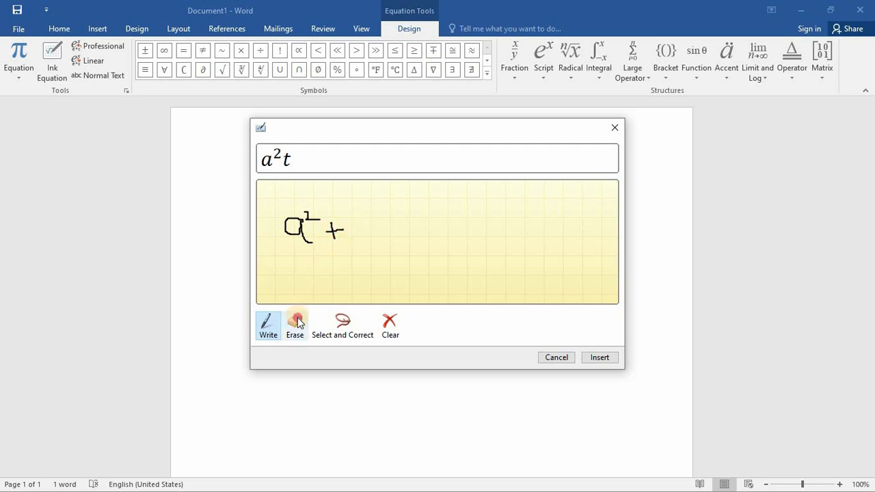
{"action": "left_click_drag", "start_coordinate": [331, 226], "coordinate": [335, 242]}
{"action": "left_click", "coordinate": [268, 323]}
{"action": "mouse_move", "coordinate": [360, 224]}
{"action": "left_mouse_down"}
{"action": "mouse_move", "coordinate": [359, 240]}
{"action": "mouse_move", "coordinate": [371, 234]}
{"action": "left_mouse_up"}
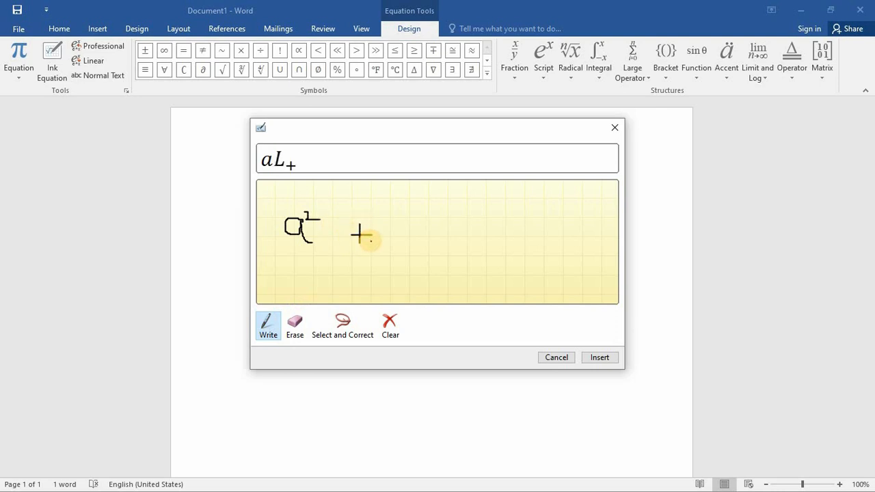
- Handwrite b² after the plus sign and enclose the whole expression in parentheses
{"action": "left_click", "coordinate": [391, 211]}
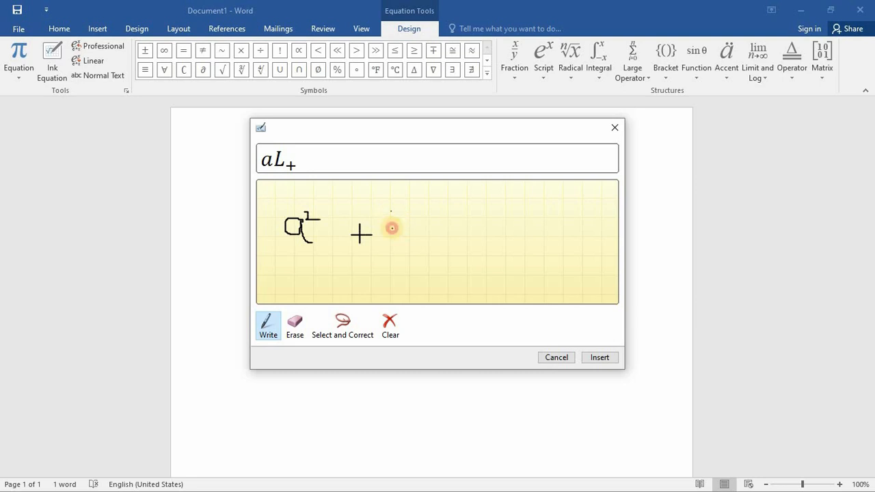
{"action": "left_click_drag", "start_coordinate": [391, 211], "coordinate": [392, 241]}
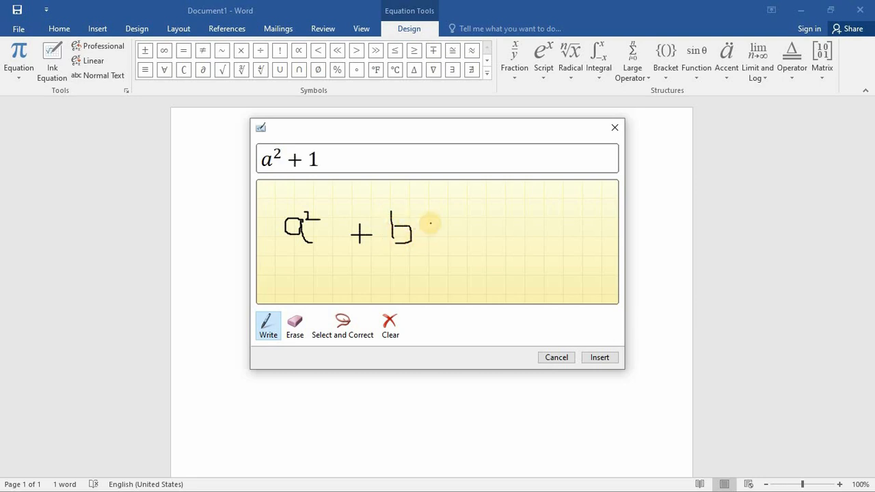
{"action": "left_click_drag", "start_coordinate": [409, 209], "coordinate": [438, 247]}
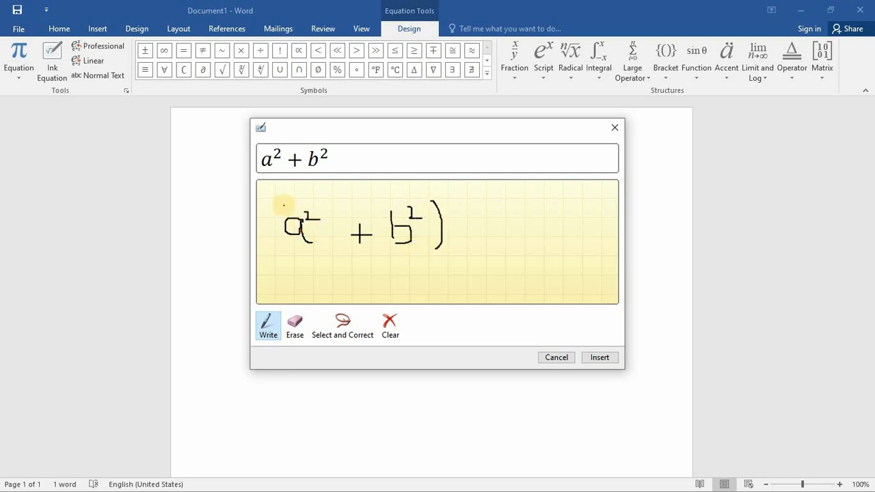
{"action": "left_click_drag", "start_coordinate": [276, 205], "coordinate": [296, 251]}
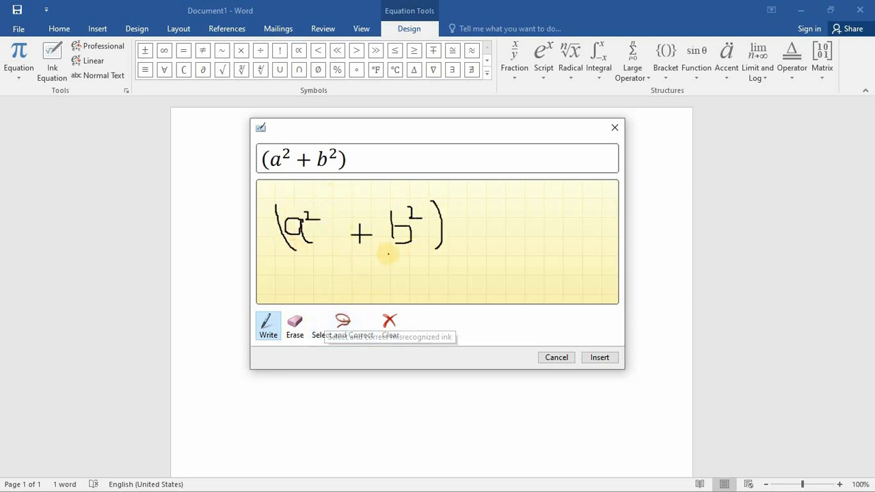
- Erase and redraw the opening parenthesis, and insert the ink equation (a² + b²) into the document
{"action": "left_click", "coordinate": [295, 323]}
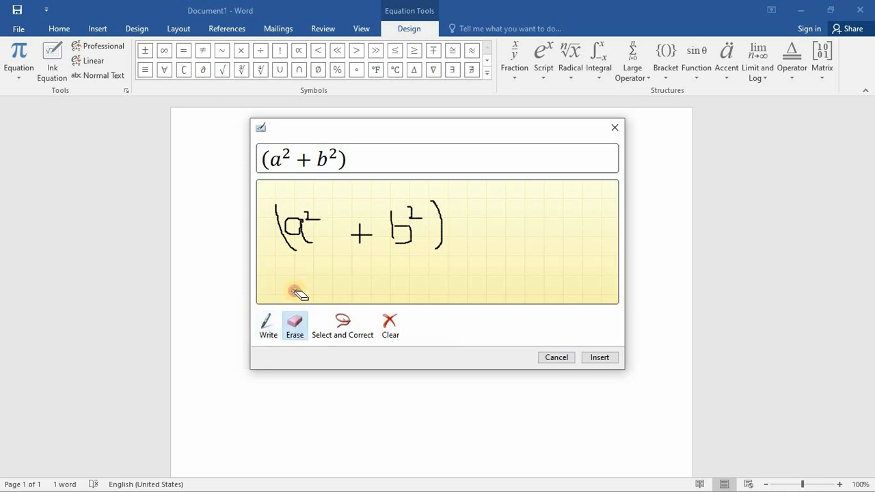
{"action": "left_click", "coordinate": [287, 245]}
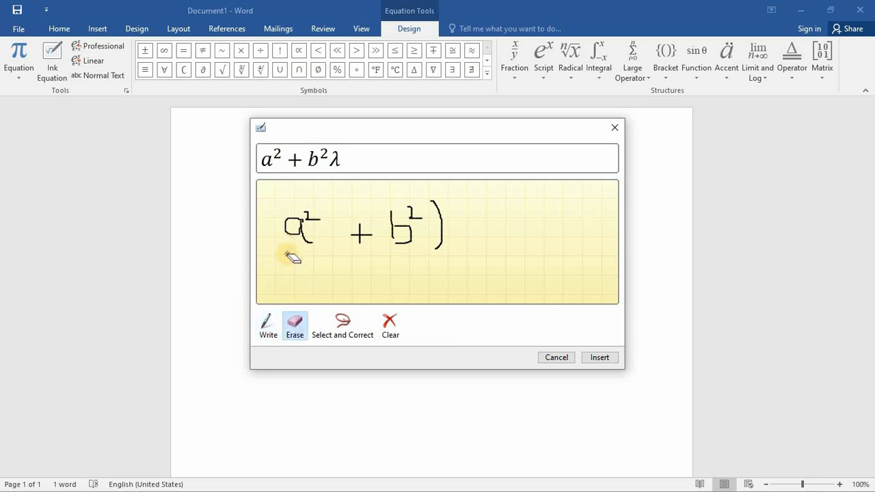
{"action": "left_click", "coordinate": [267, 323]}
{"action": "mouse_move", "coordinate": [281, 203]}
{"action": "left_mouse_down"}
{"action": "mouse_move", "coordinate": [278, 239]}
{"action": "mouse_move", "coordinate": [297, 258]}
{"action": "left_mouse_up"}
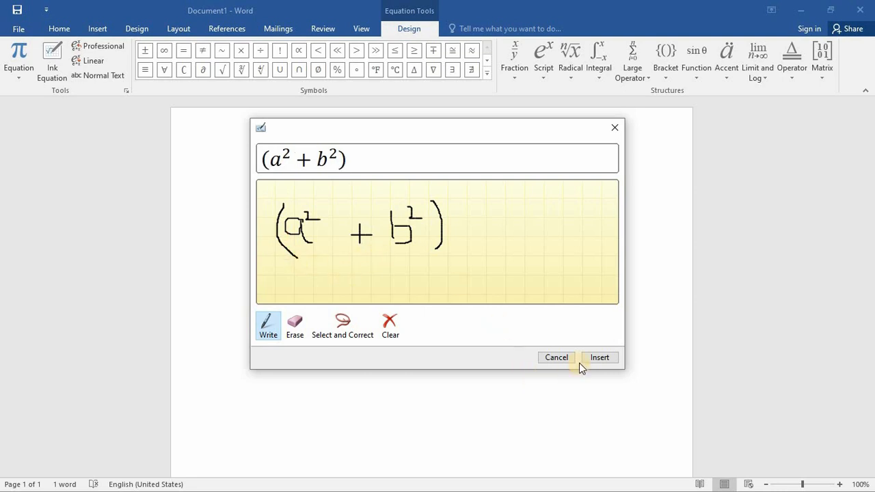
{"action": "left_click", "coordinate": [602, 358]}
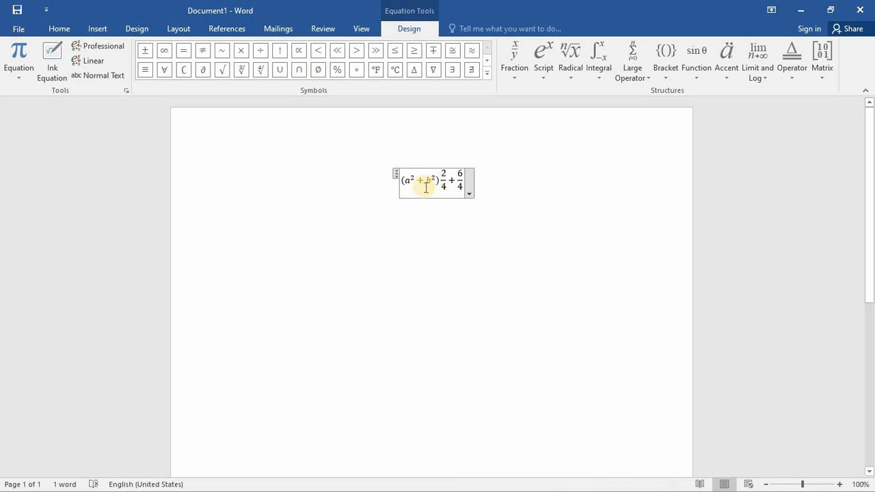
- Undo the equation insertions until the page is blank
{"action": "key", "text": "ctrl+z"}
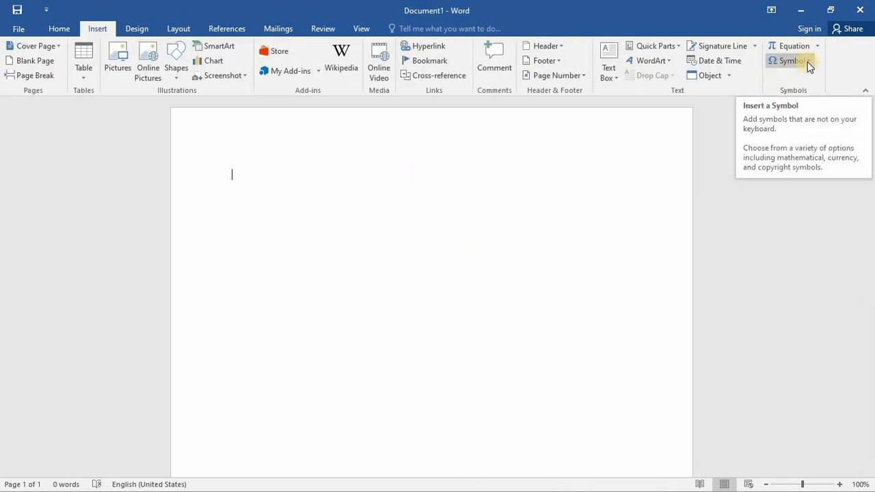
- Open the full Symbol dialog and set its font to Vladimir Script
{"action": "left_click", "coordinate": [807, 61]}
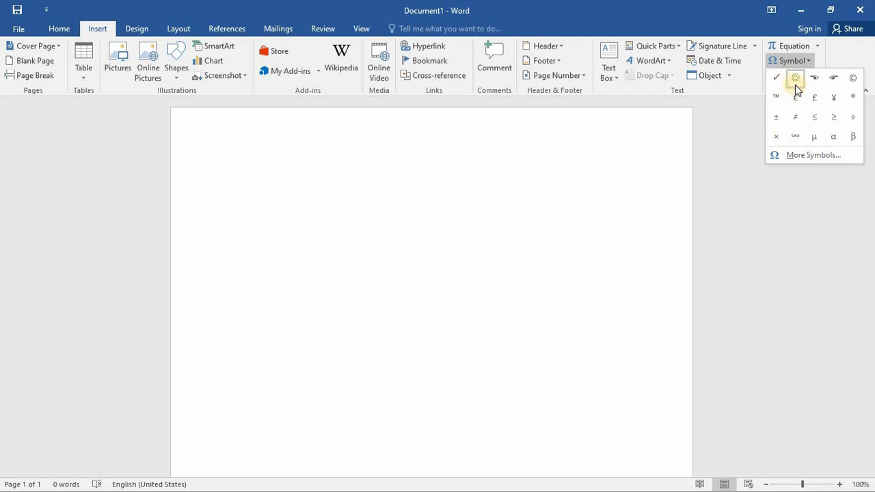
{"action": "left_click", "coordinate": [816, 154]}
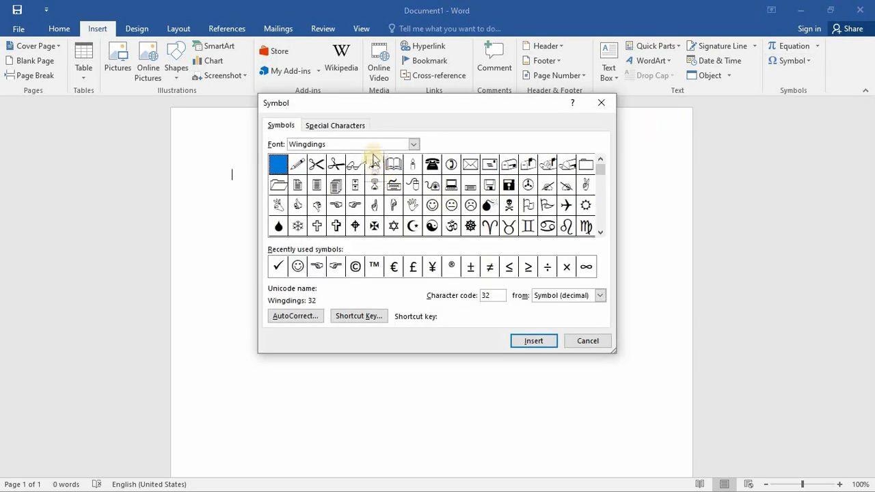
{"action": "left_click", "coordinate": [413, 144]}
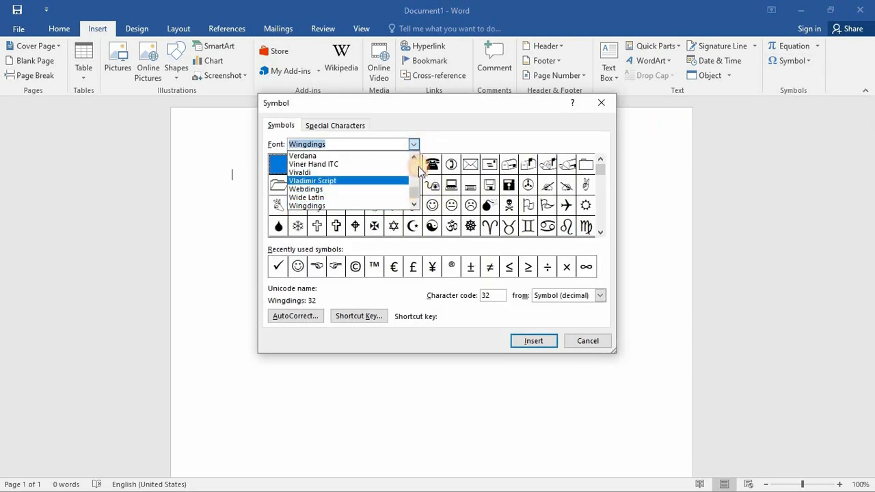
{"action": "left_click", "coordinate": [406, 180]}
- Switch the Symbol dialog's font to (normal text) and browse its characters
{"action": "left_click", "coordinate": [414, 145]}
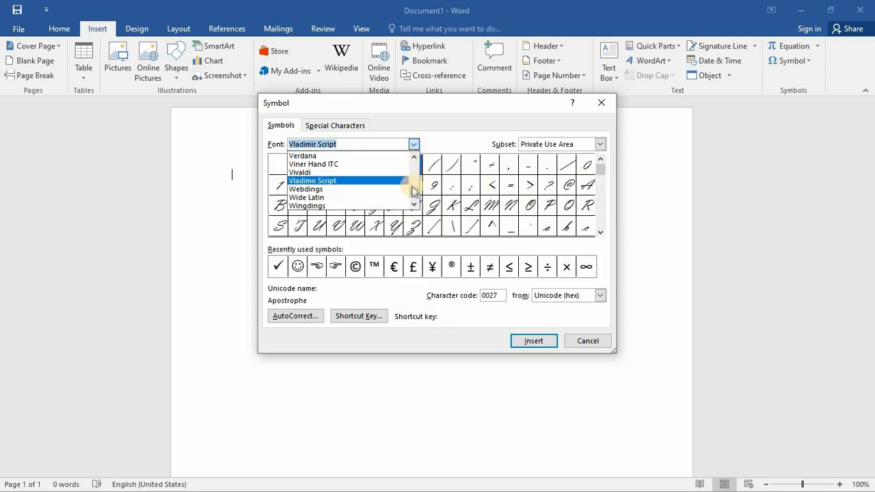
{"action": "scroll", "coordinate": [415, 188], "scroll_direction": "up", "scroll_amount": 5}
{"action": "left_click_drag", "start_coordinate": [416, 193], "coordinate": [414, 157]}
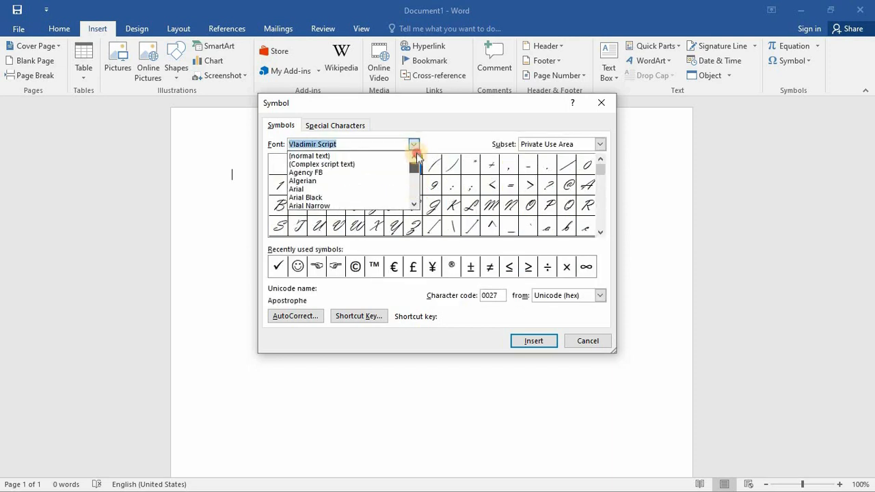
{"action": "left_click", "coordinate": [355, 156]}
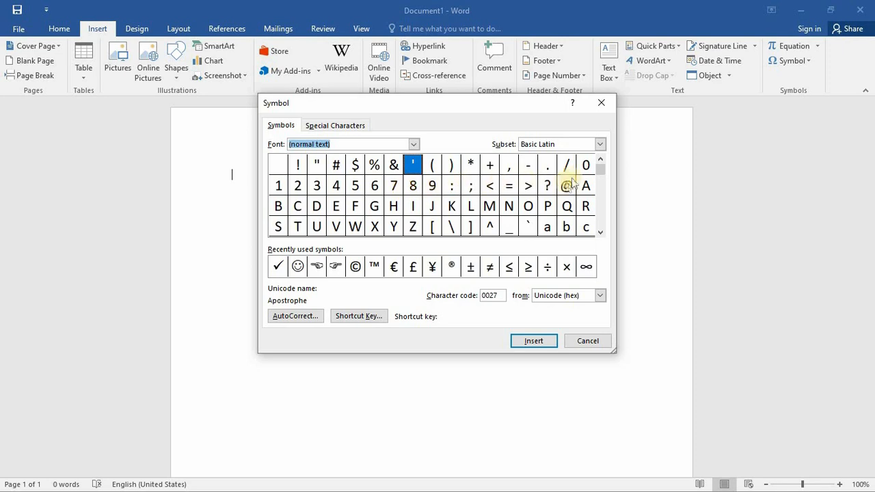
{"action": "left_click_drag", "start_coordinate": [599, 178], "coordinate": [541, 211]}
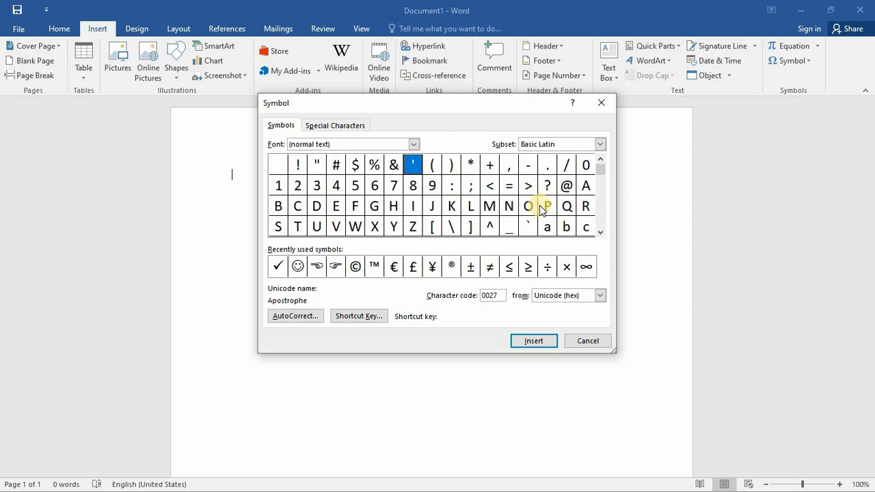
- Switch the Symbol dialog's font to Agency FB and browse its characters
{"action": "left_click", "coordinate": [414, 144]}
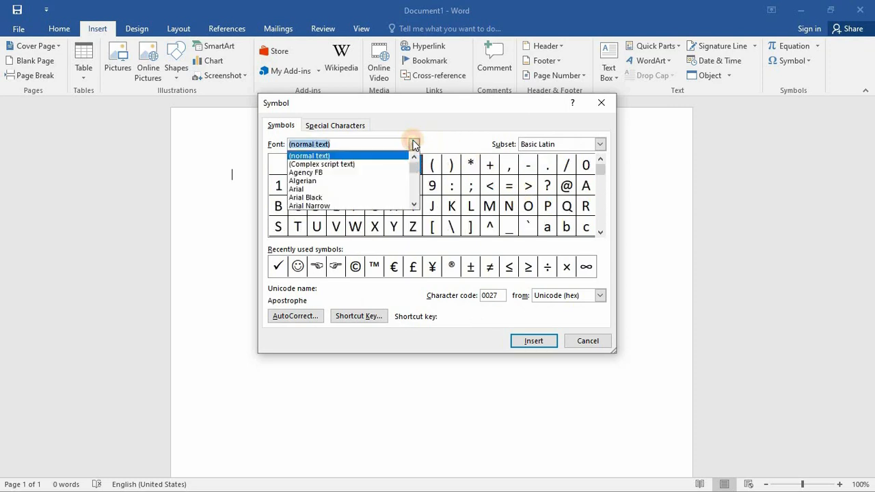
{"action": "left_click", "coordinate": [357, 172]}
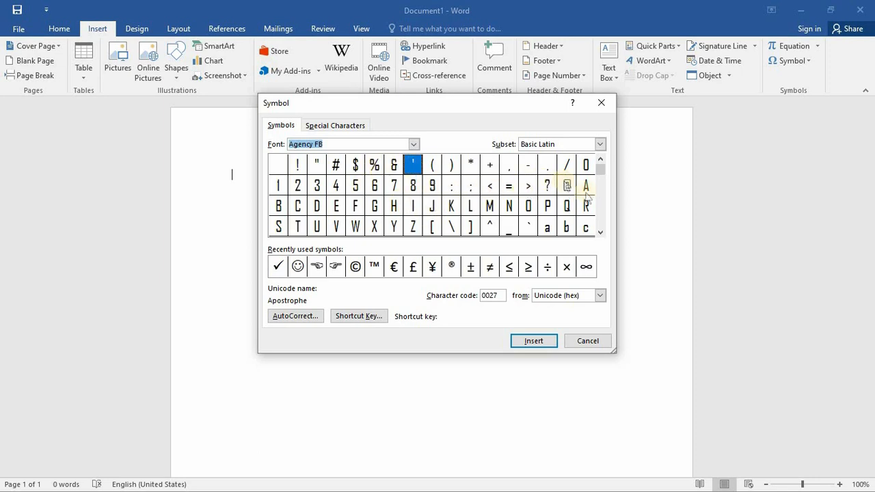
{"action": "left_click", "coordinate": [598, 178]}
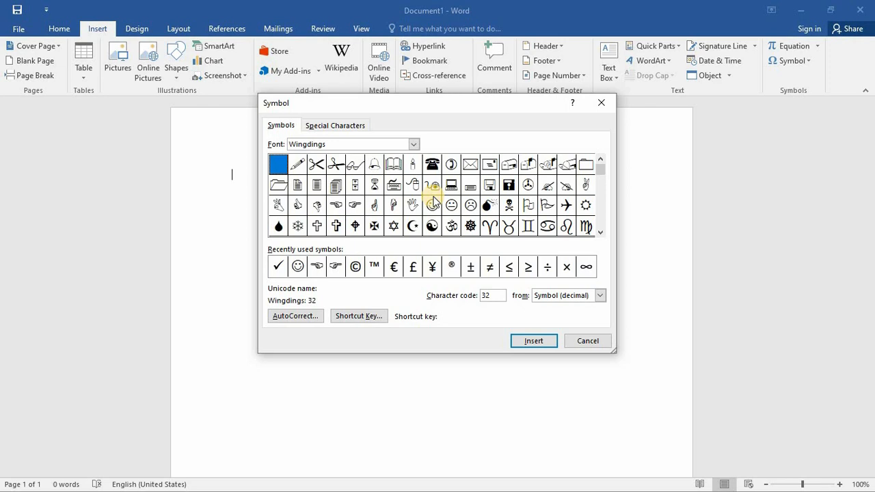
- Insert the Wingdings keyboard symbol, character code 55, into the document and close the Symbol dialog
{"action": "left_click", "coordinate": [392, 192]}
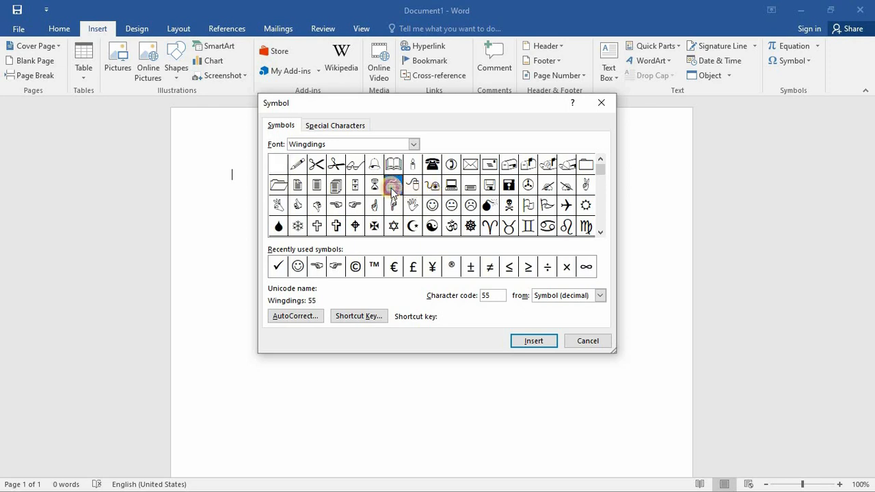
{"action": "left_click", "coordinate": [533, 340]}
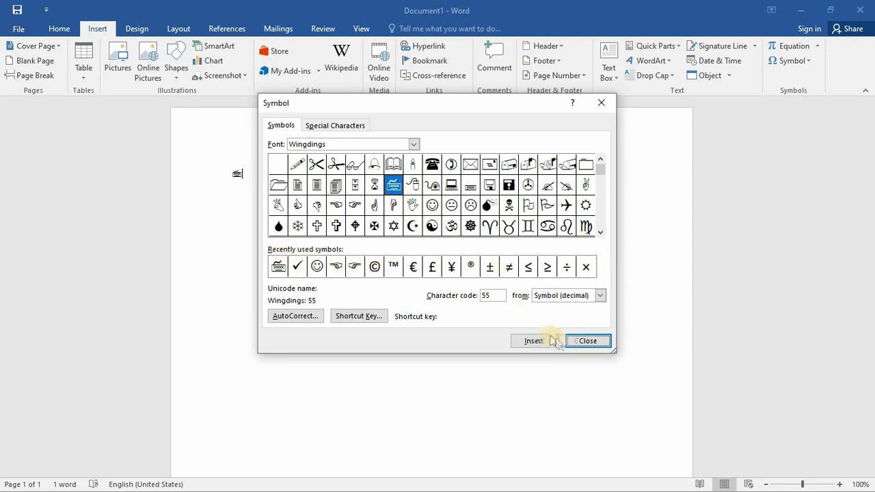
{"action": "left_click", "coordinate": [582, 341]}
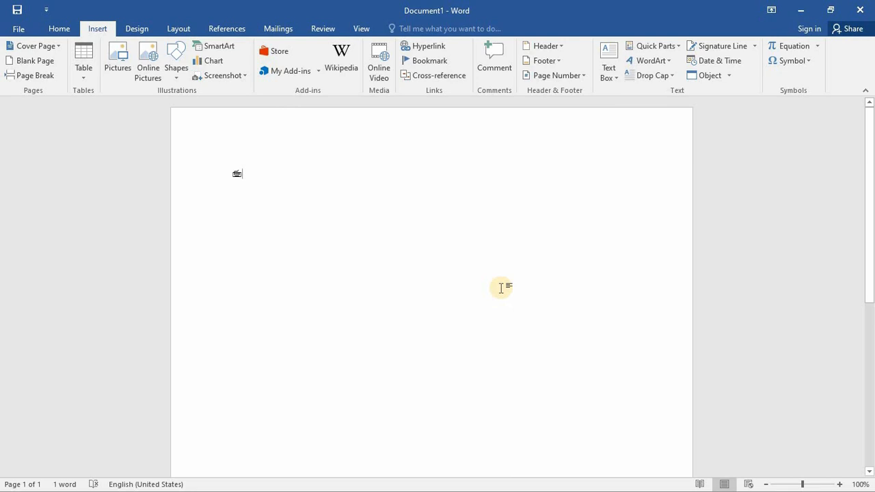